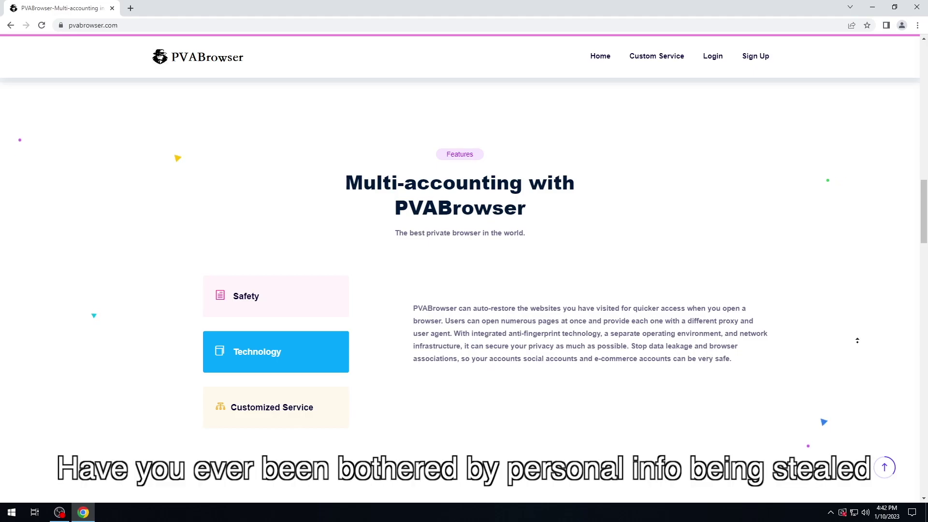
# - Scroll pvabrowser.com back up to the Anti-Detect Browser introduction with its laptop illustration
pyautogui.scroll(1, 857, 334)
pyautogui.scroll(3, 857, 334)
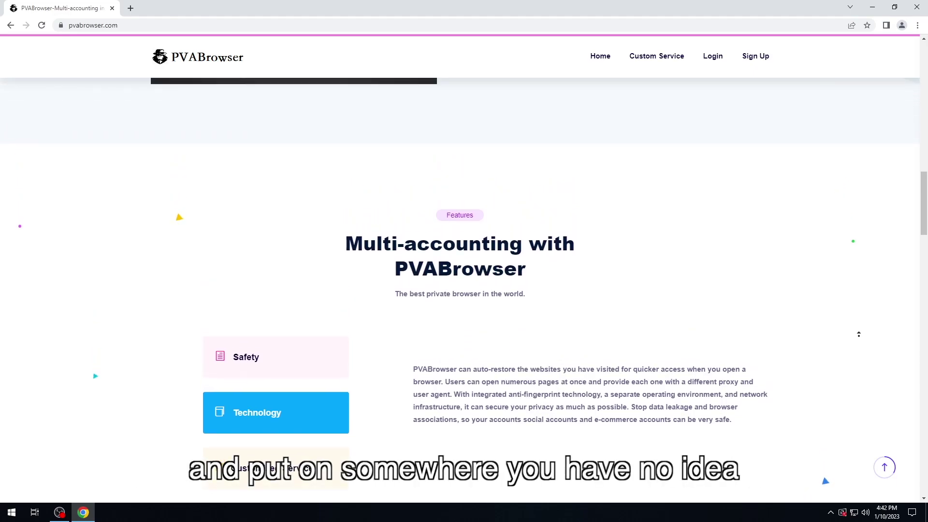
pyautogui.scroll(3, 858, 334)
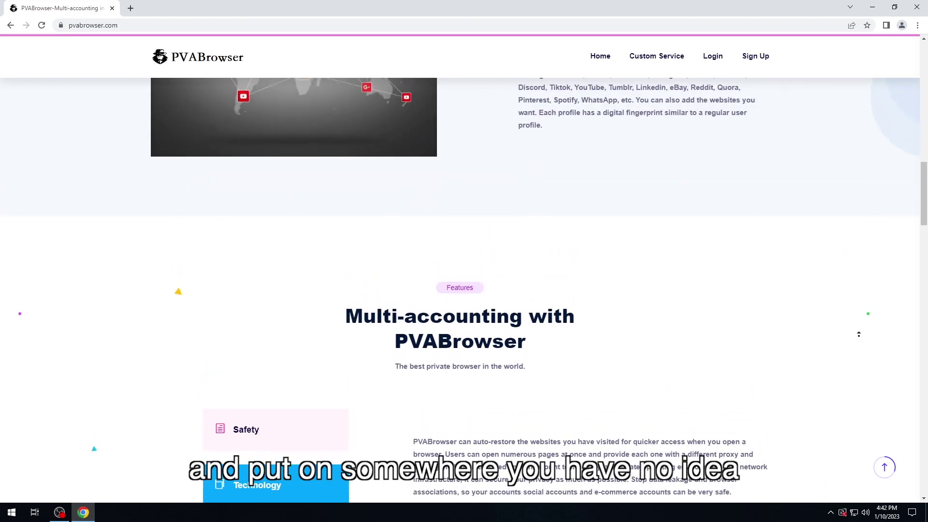
pyautogui.scroll(3, 859, 334)
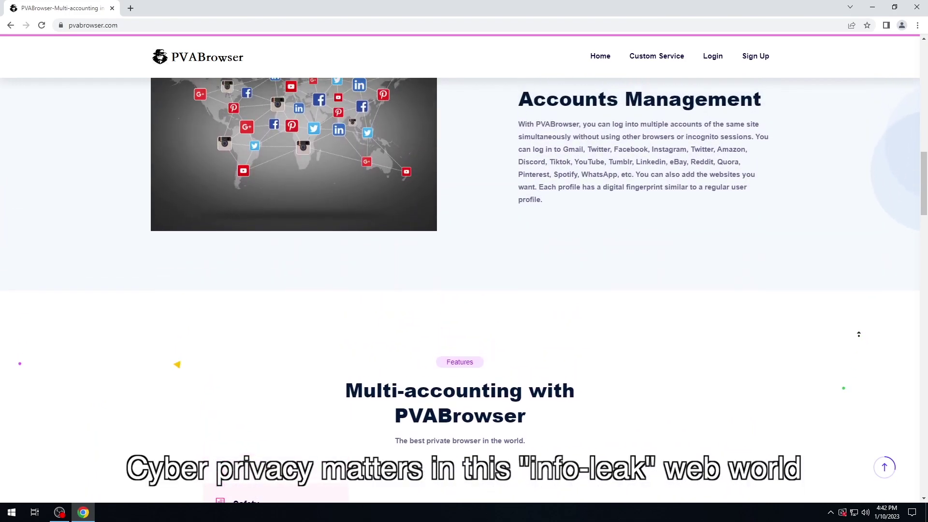
pyautogui.scroll(3, 859, 334)
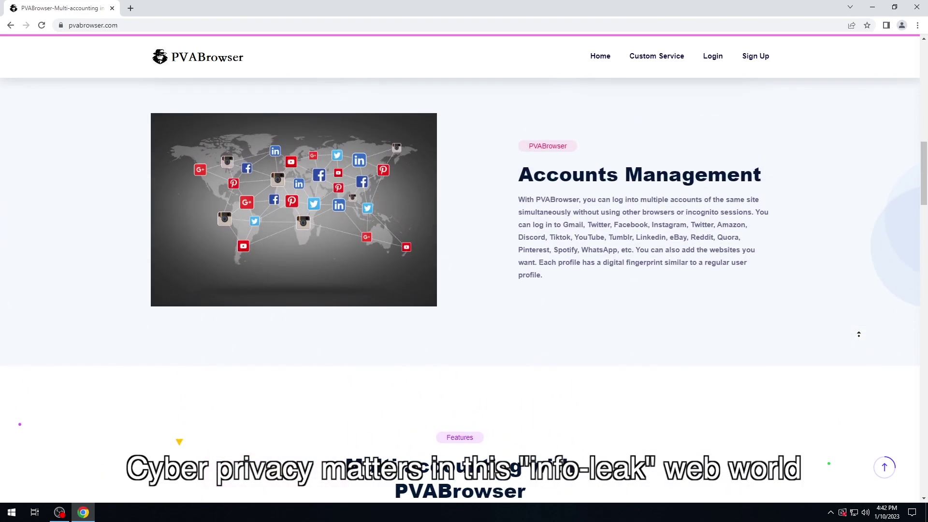
pyautogui.scroll(3, 859, 334)
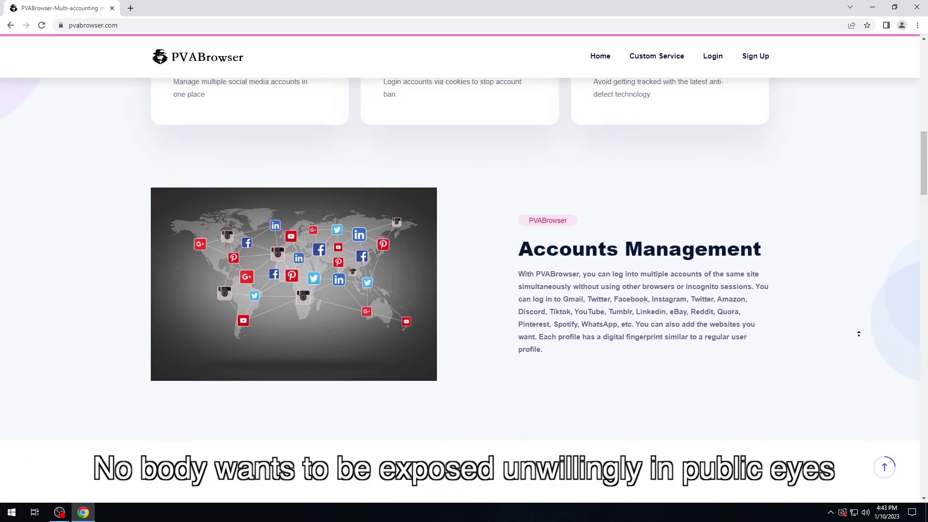
pyautogui.scroll(3, 858, 334)
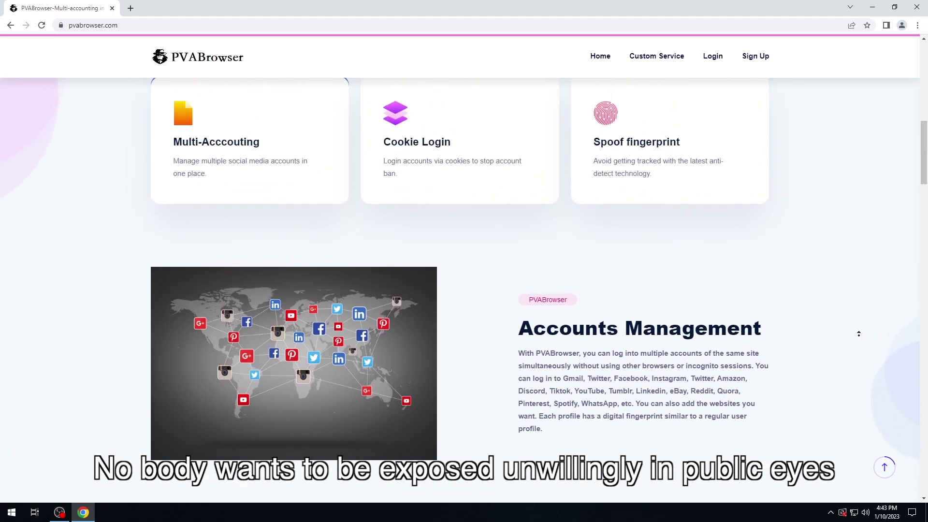
pyautogui.scroll(3, 859, 334)
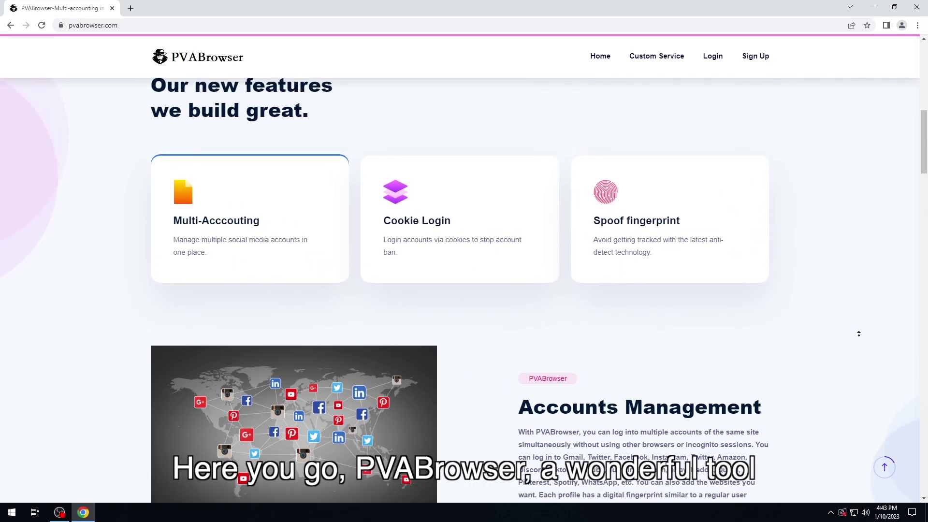
pyautogui.scroll(3, 858, 334)
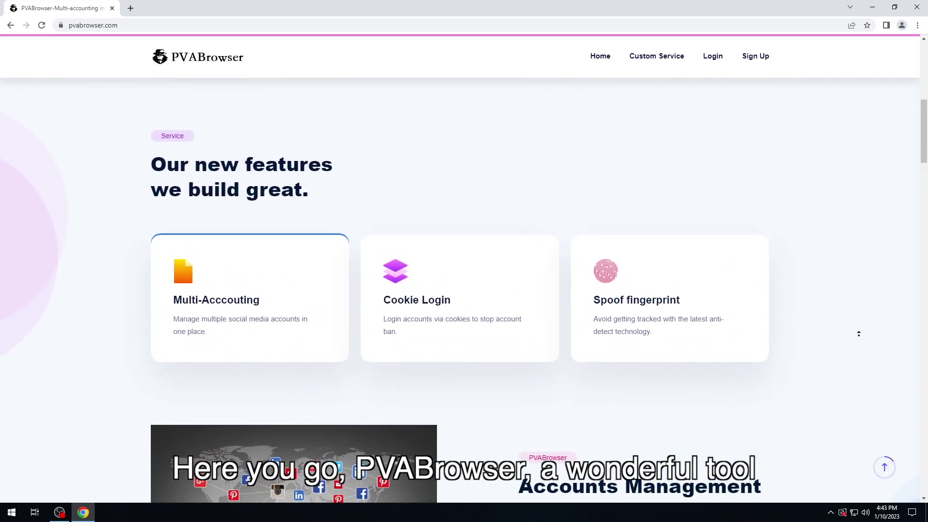
pyautogui.scroll(3, 859, 334)
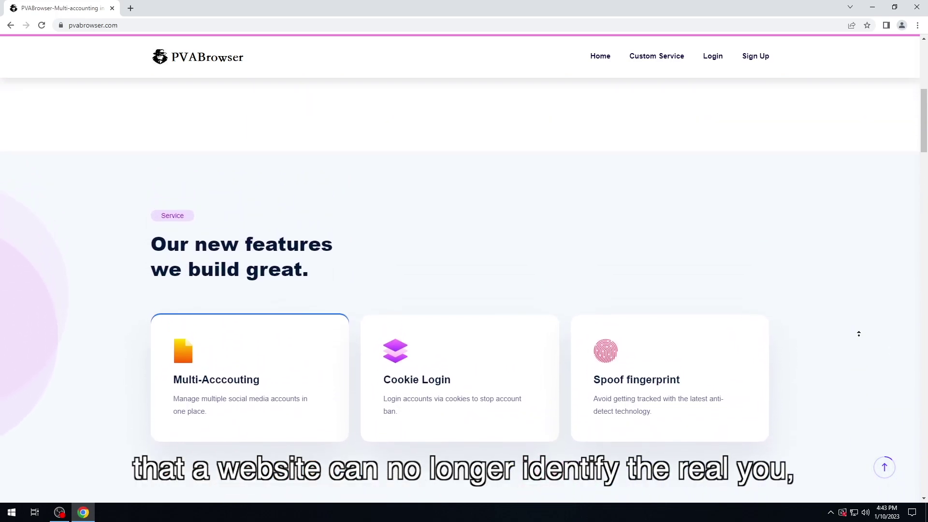
pyautogui.scroll(3, 859, 334)
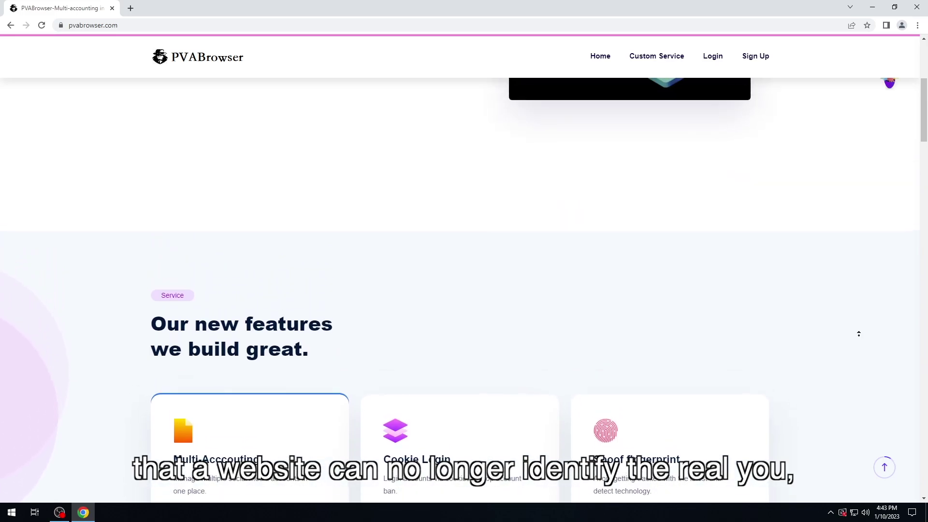
pyautogui.scroll(3, 858, 334)
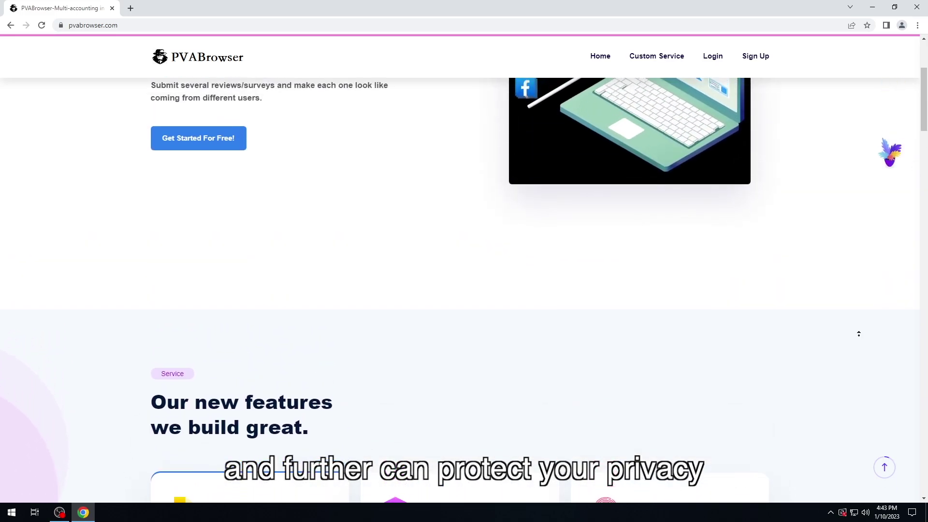
pyautogui.scroll(3, 859, 334)
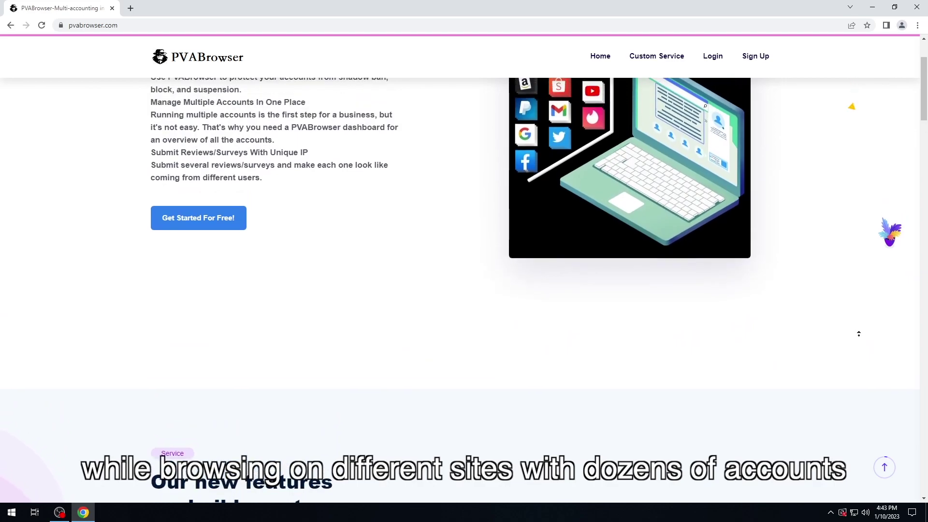
pyautogui.scroll(5, 858, 333)
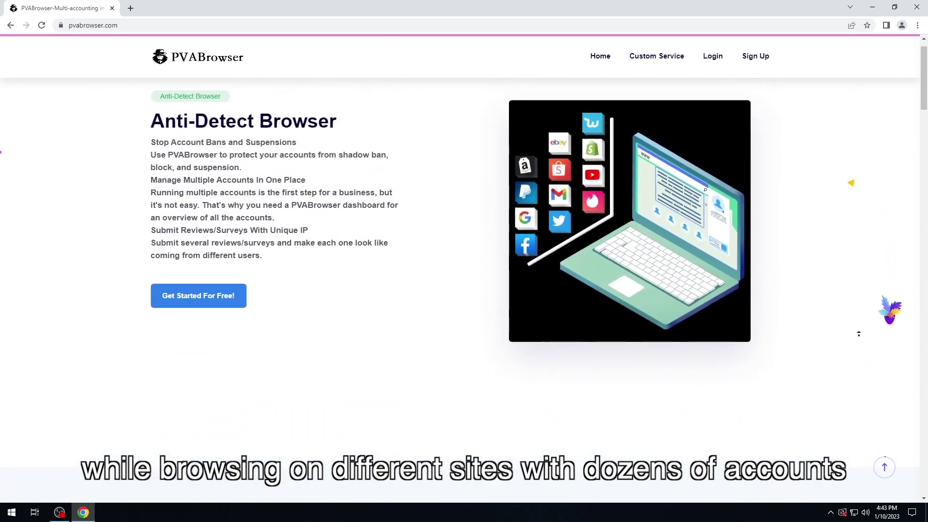
pyautogui.scroll(1, 858, 334)
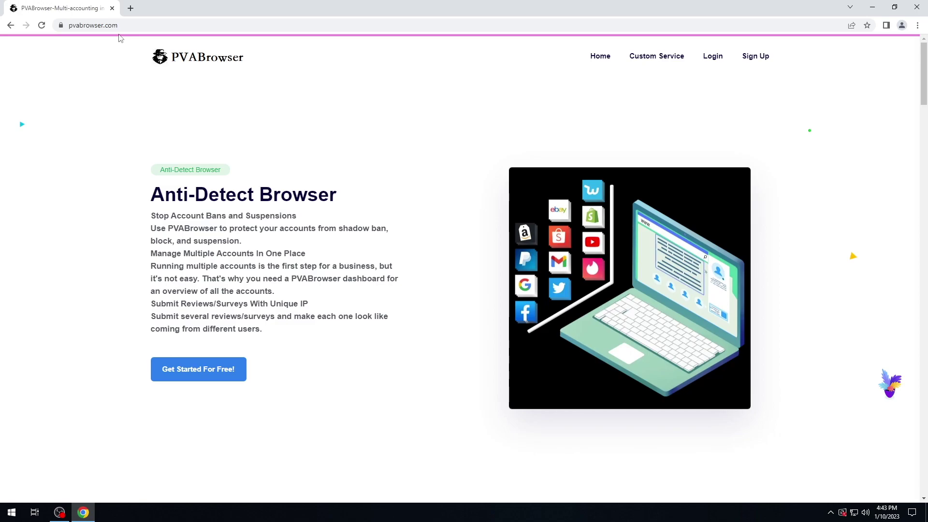
# - Download the free PVABrowser installer with Get Started For Free
pyautogui.click(116, 25)
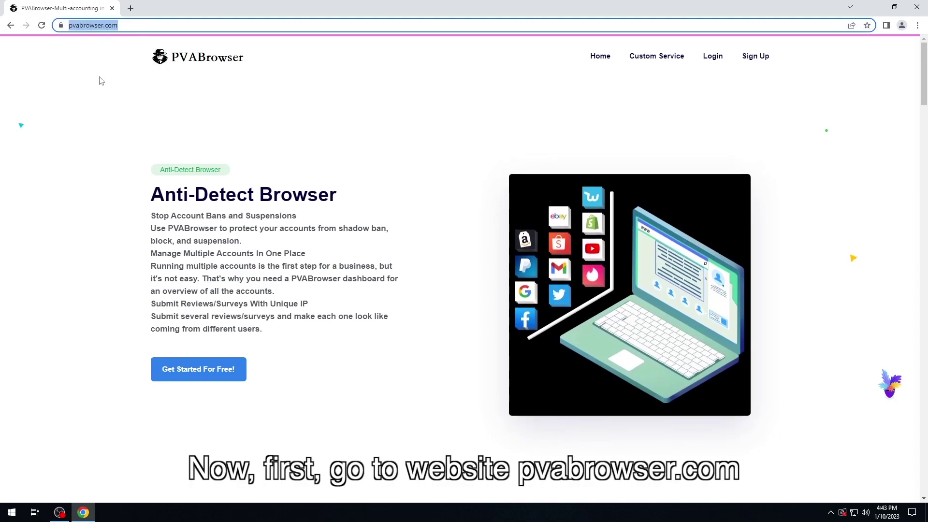
pyautogui.click(102, 151)
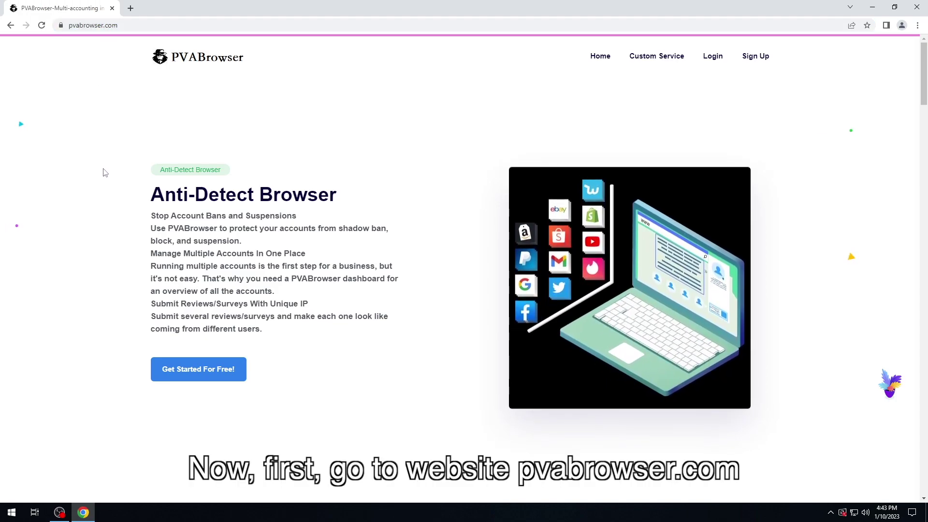
pyautogui.click(203, 373)
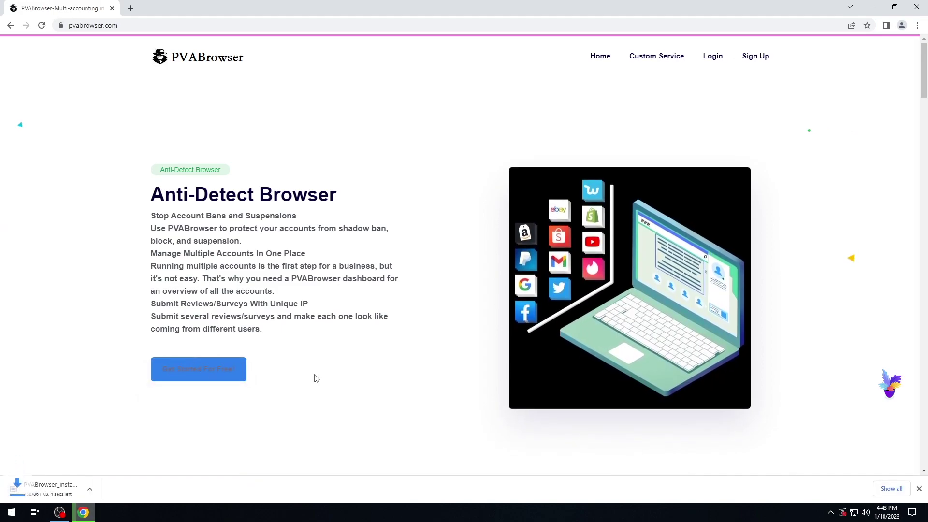
# - Launch PVABrowser_install.exe, choosing More info and Run anyway past SmartScreen
pyautogui.click(54, 489)
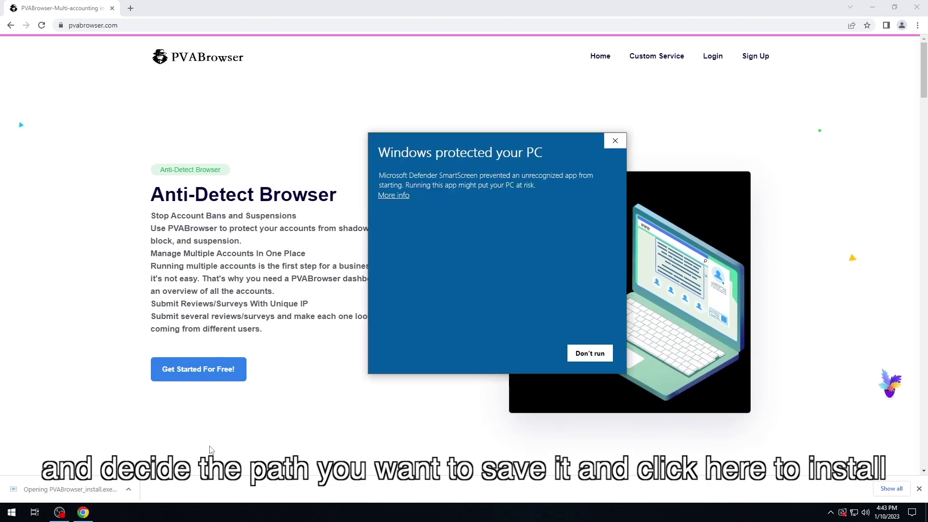
pyautogui.click(401, 196)
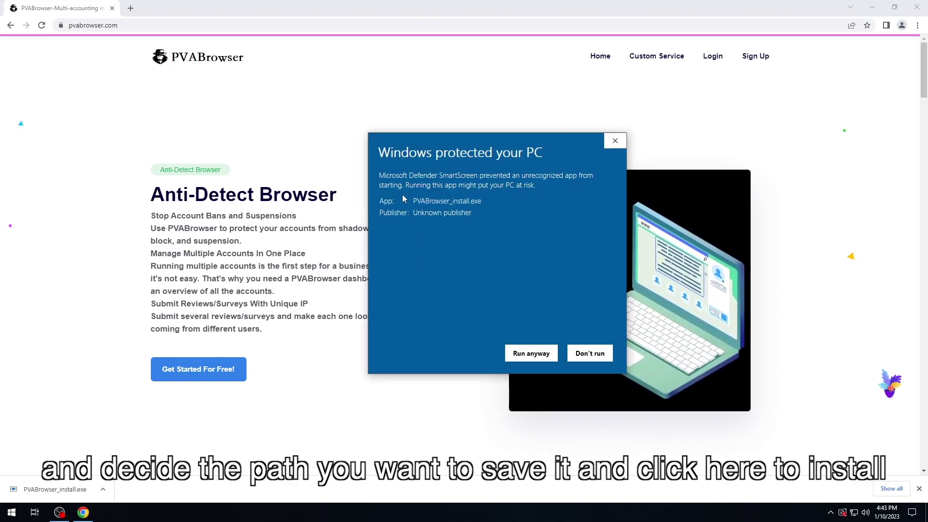
pyautogui.click(531, 354)
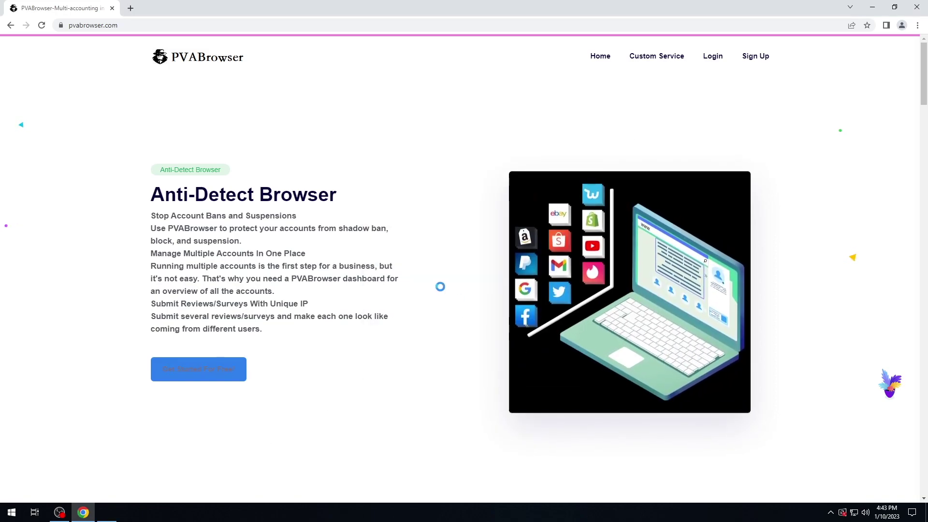
# - Approve UAC and one-click install into a new C:\PVABrowser folder, with Start program now unchecked
pyautogui.click(419, 325)
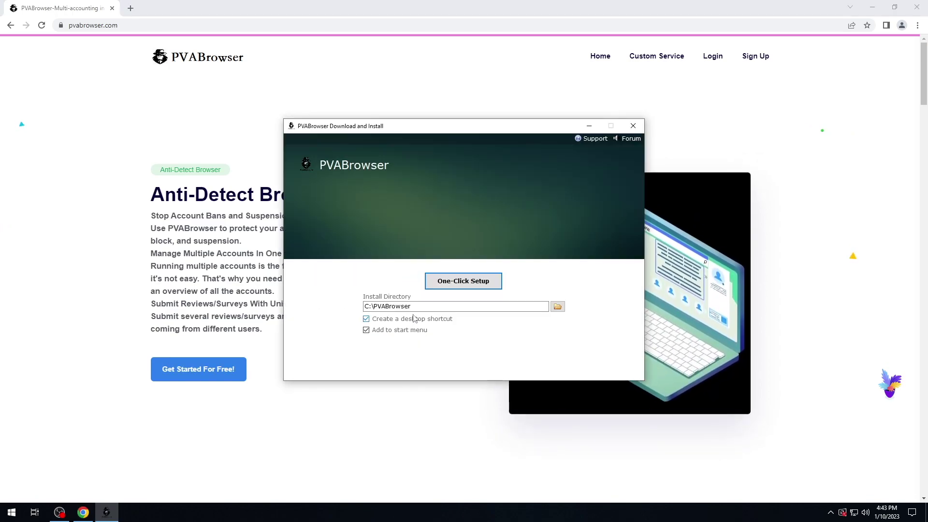
pyautogui.click(443, 284)
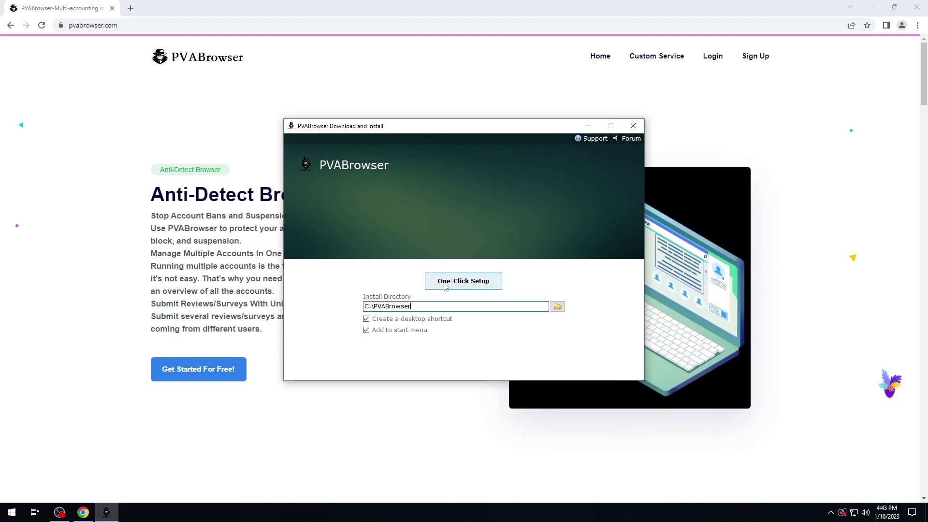
pyautogui.click(472, 289)
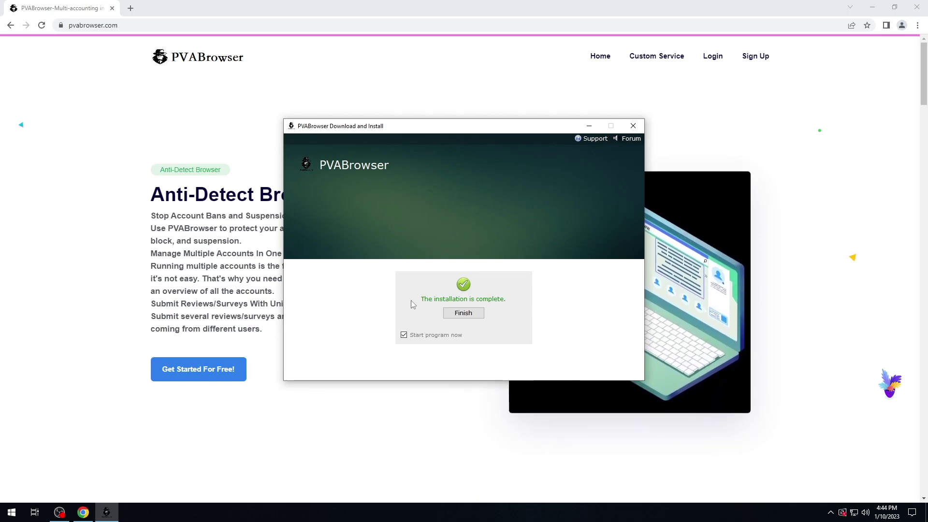
pyautogui.click(417, 337)
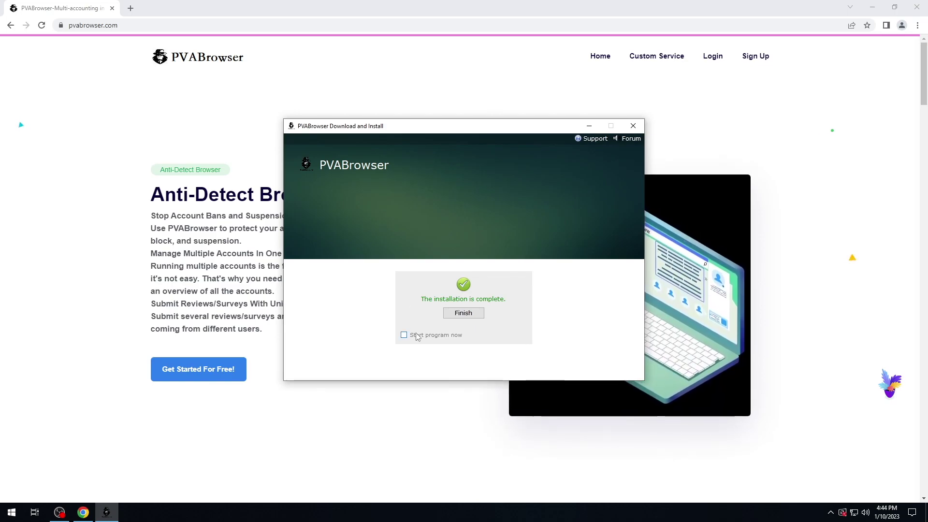
# - Close the finished installer and return to the pvabrowser.com page
pyautogui.click(462, 315)
pyautogui.click(119, 26)
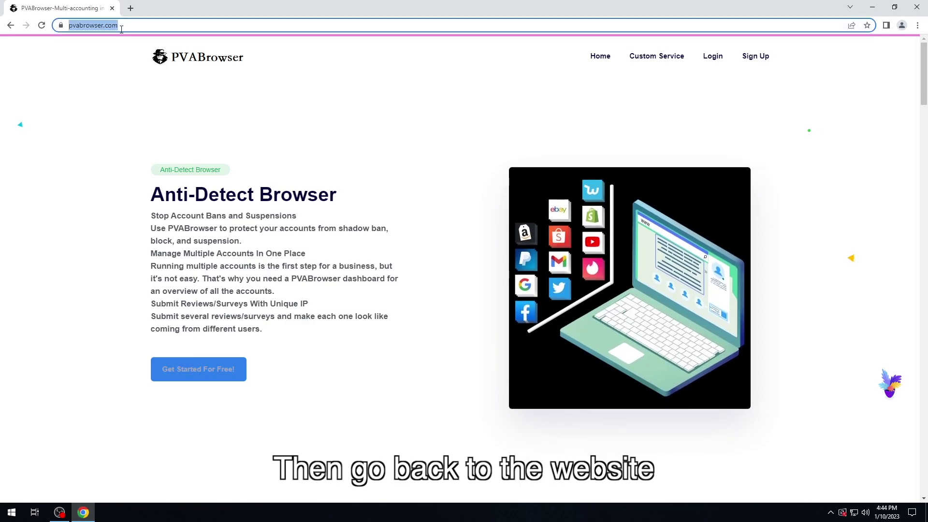
pyautogui.click(483, 121)
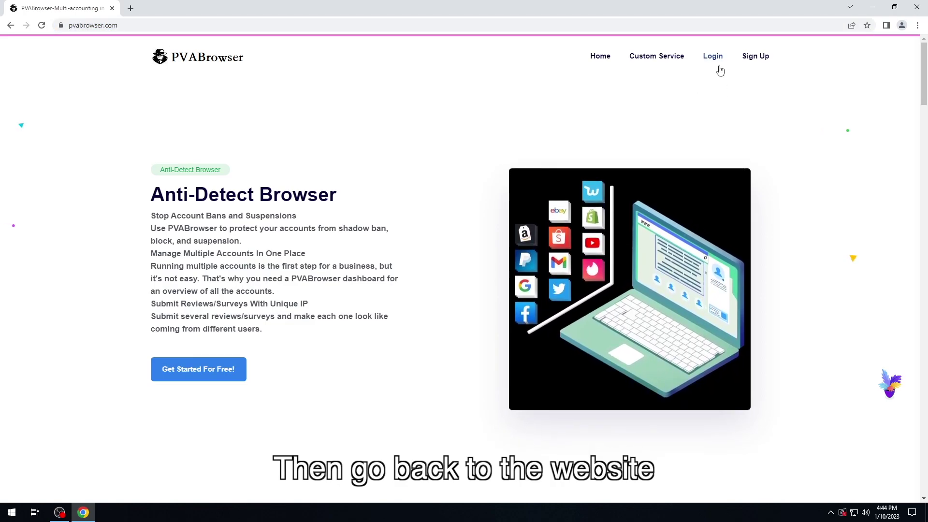
# - Open the Sign Up form and go through username, password, confirm-password and Sign Up
pyautogui.click(743, 58)
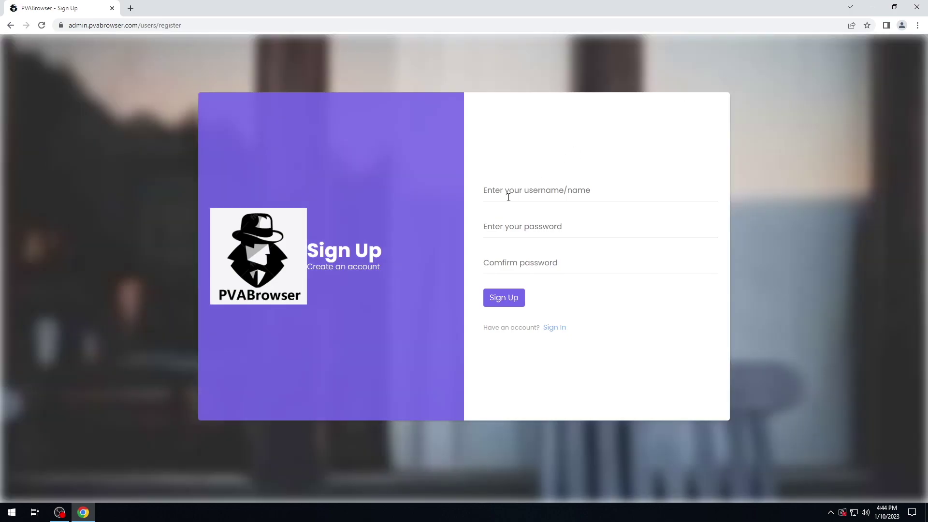
pyautogui.click(501, 191)
pyautogui.click(535, 225)
pyautogui.click(521, 266)
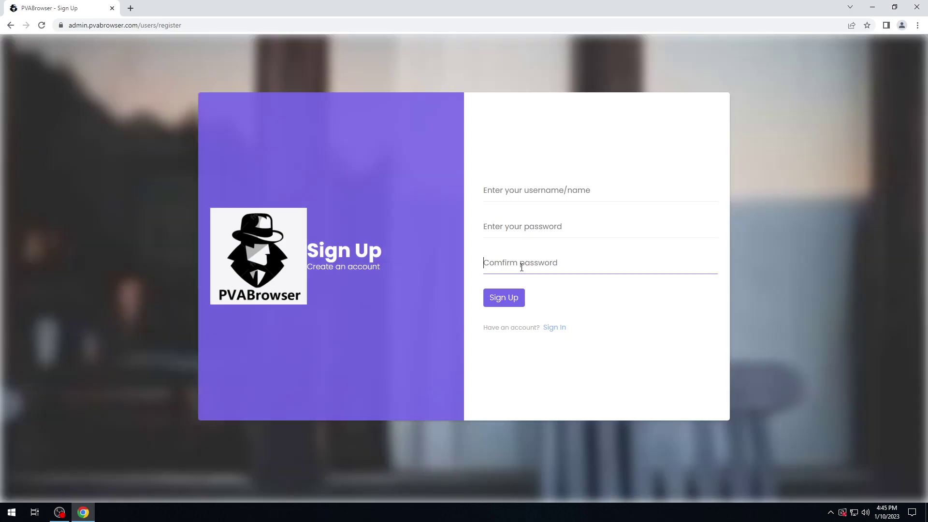
pyautogui.click(516, 304)
# - Close Chrome, start PVABrowser from the desktop, approve UAC and log in with the account username and password
pyautogui.click(916, 7)
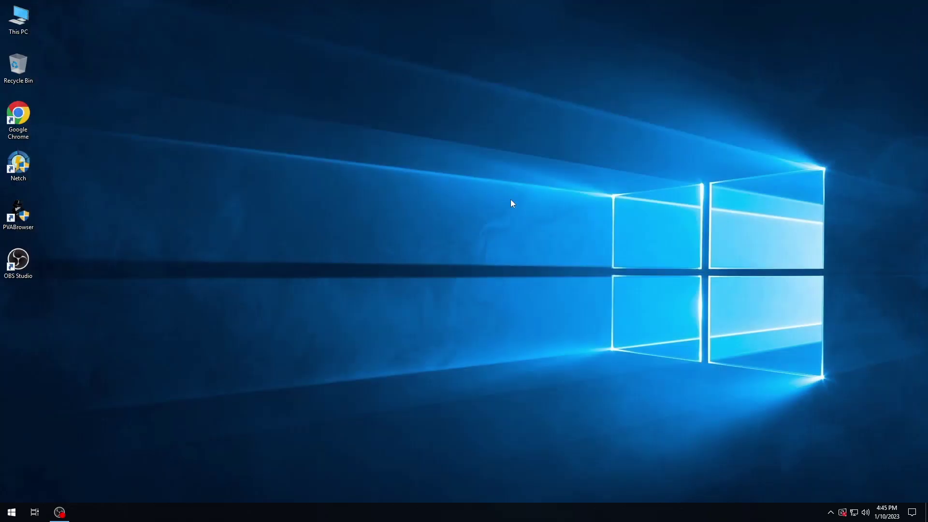
pyautogui.doubleClick(19, 215)
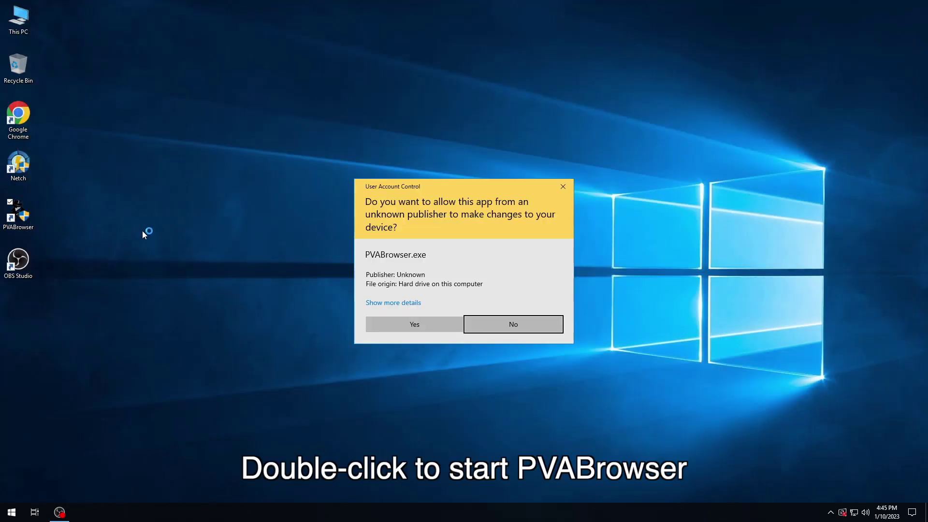
pyautogui.click(382, 330)
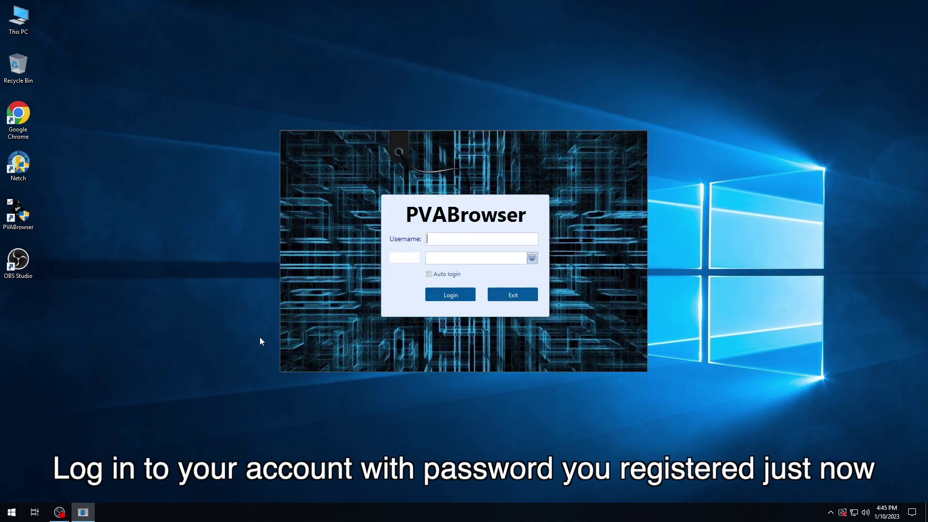
pyautogui.write('Ayaka')
pyautogui.press('Tab')
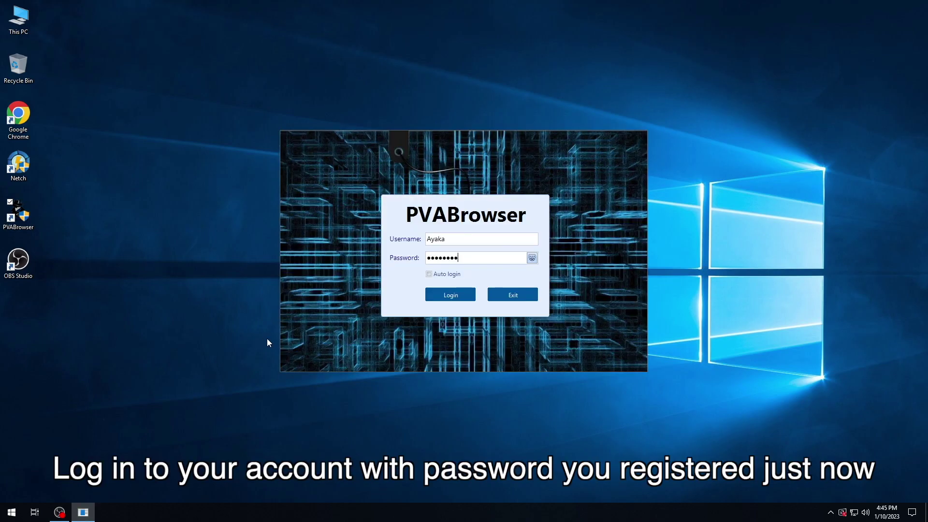
pyautogui.click(440, 300)
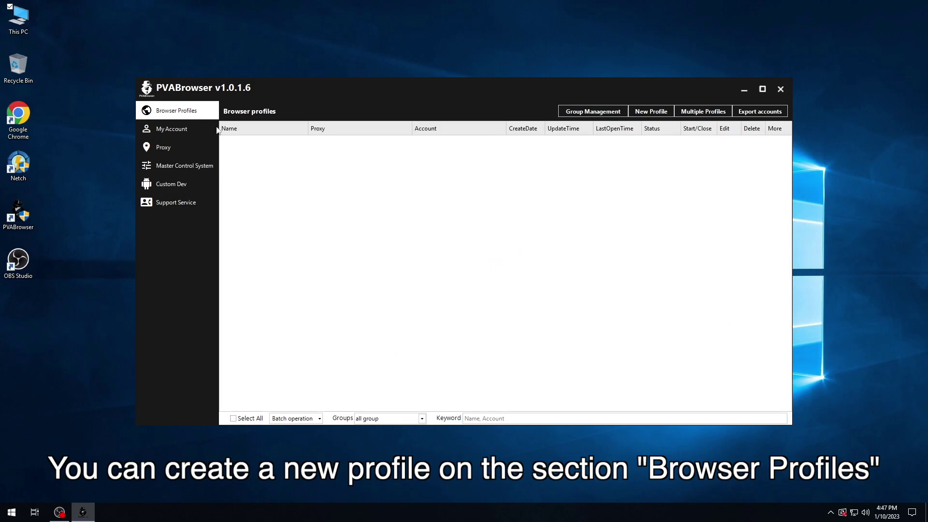
# - Start a new browser profile with youtube.com as its website
pyautogui.click(653, 112)
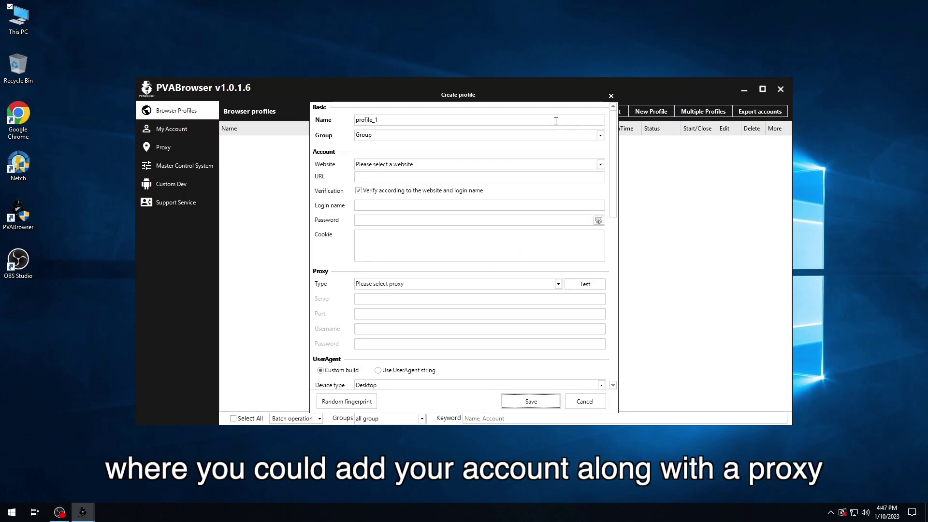
pyautogui.click(394, 165)
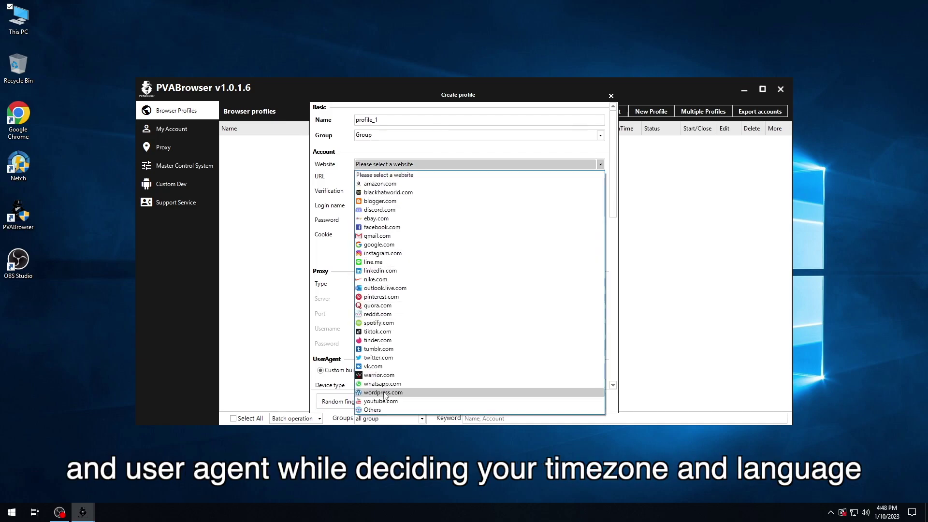
pyautogui.click(385, 402)
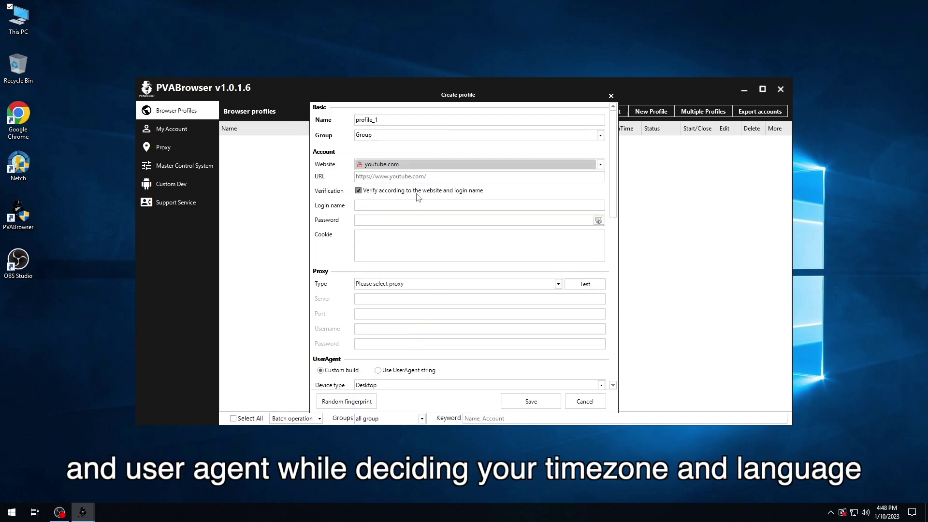
# - Set an HTTP proxy 127.0.0.1:2802, test it, and save profile_1
pyautogui.click(415, 285)
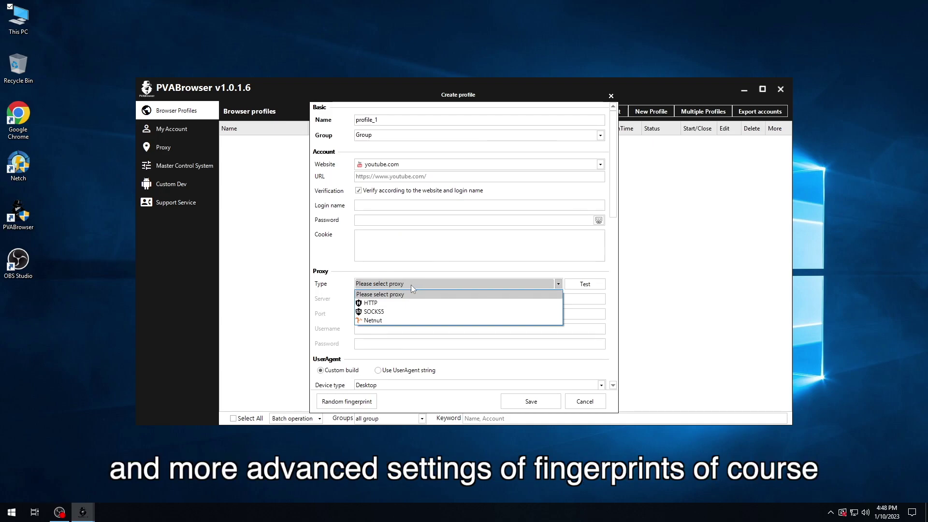
pyautogui.click(374, 310)
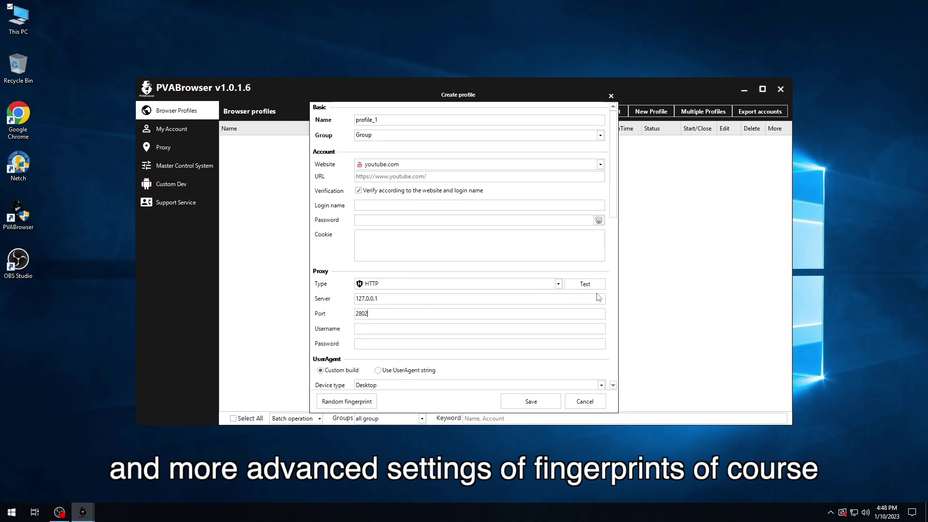
pyautogui.click(583, 286)
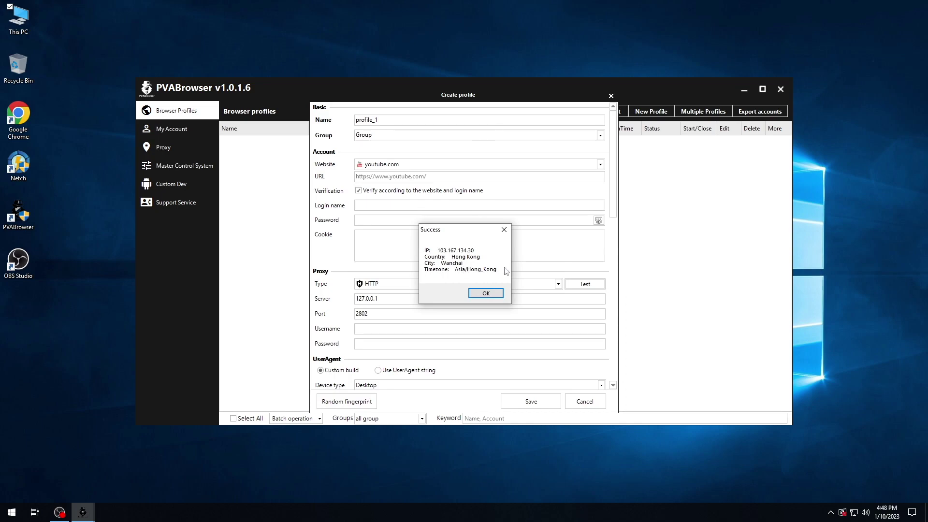
pyautogui.click(485, 293)
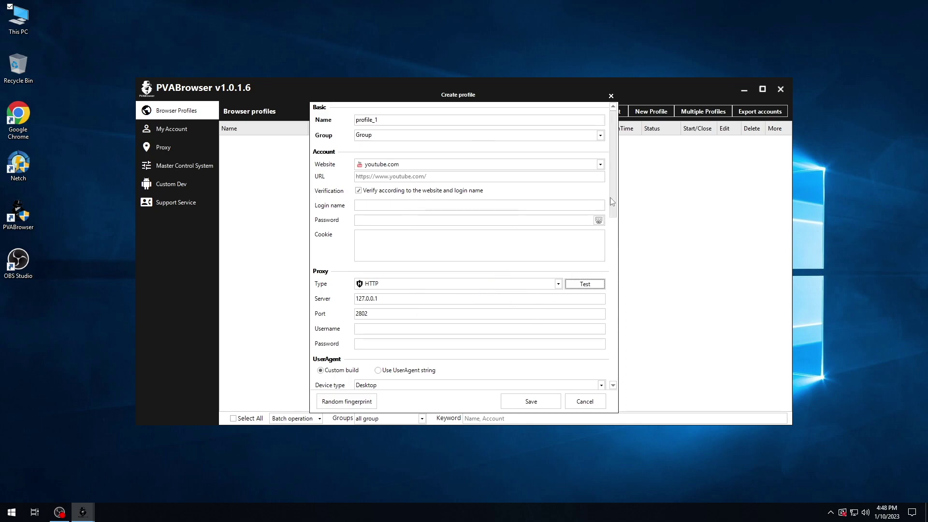
pyautogui.moveTo(610, 197); pyautogui.dragTo(610, 375)
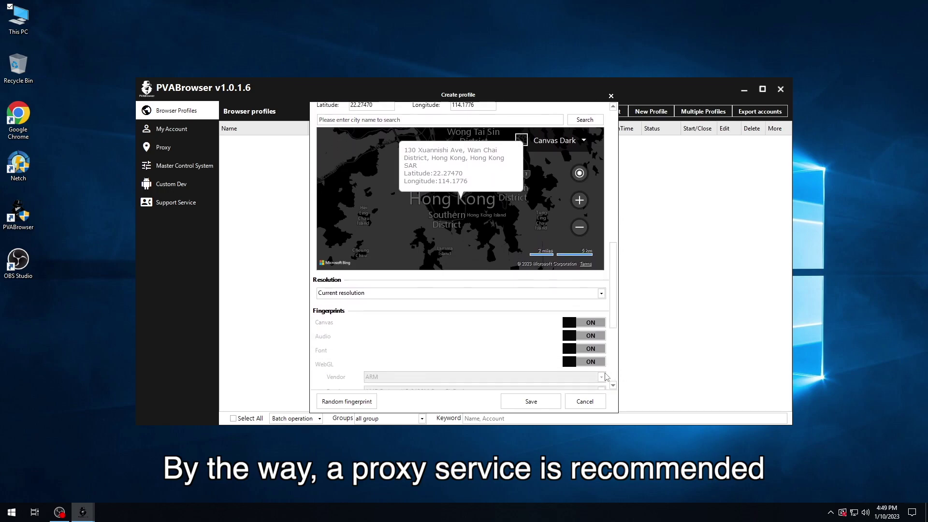
pyautogui.click(521, 401)
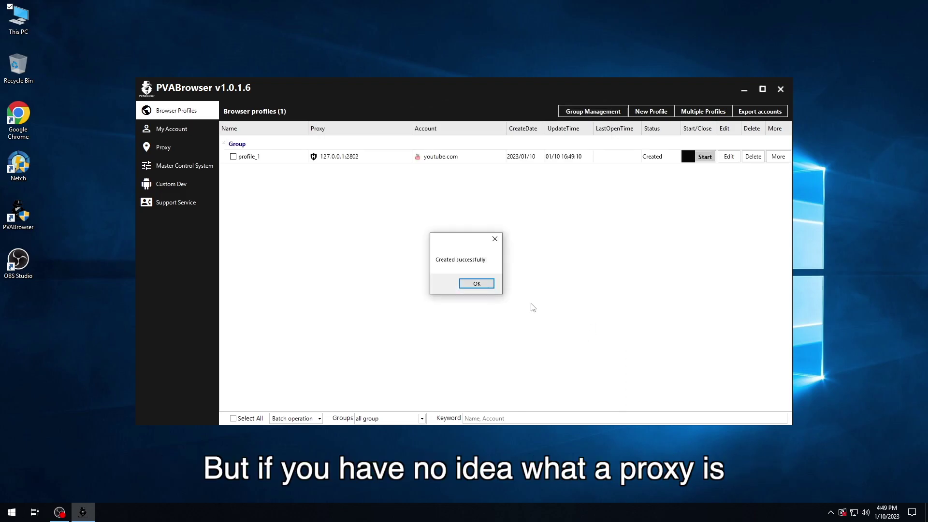
# - Dismiss the profile-created message and browse Proxy, My Account application settings and Master Control System
pyautogui.click(476, 283)
pyautogui.click(182, 152)
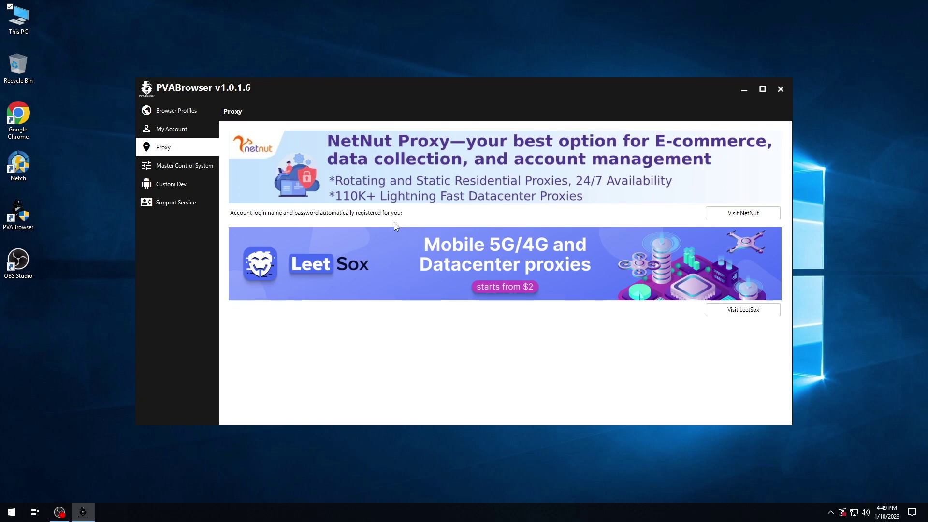
pyautogui.click(189, 131)
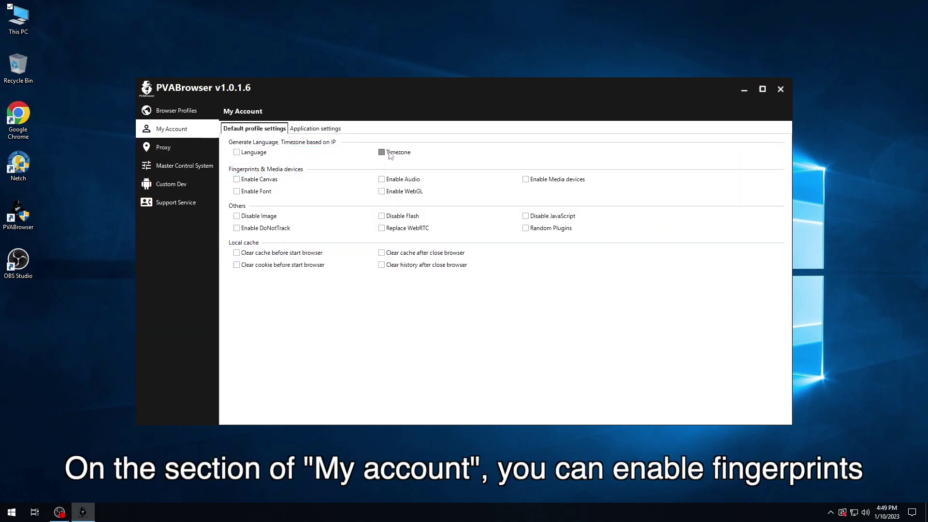
pyautogui.click(307, 133)
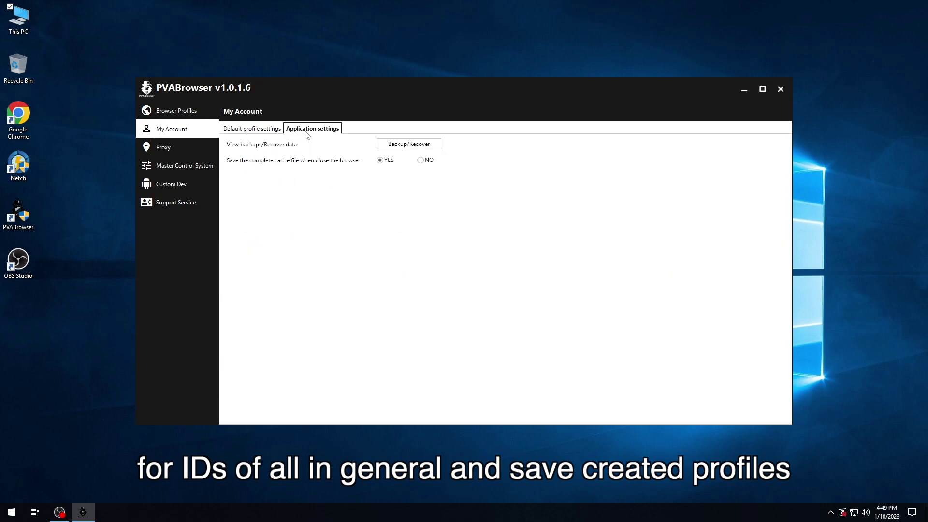
pyautogui.click(193, 168)
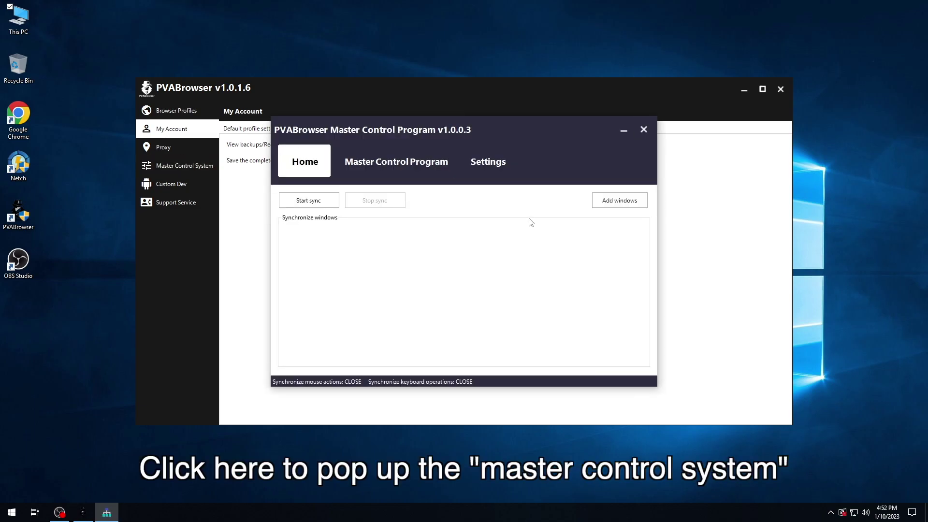
# - Add profile_1 and profile_2 to the Master Control synchronized windows list
pyautogui.click(622, 200)
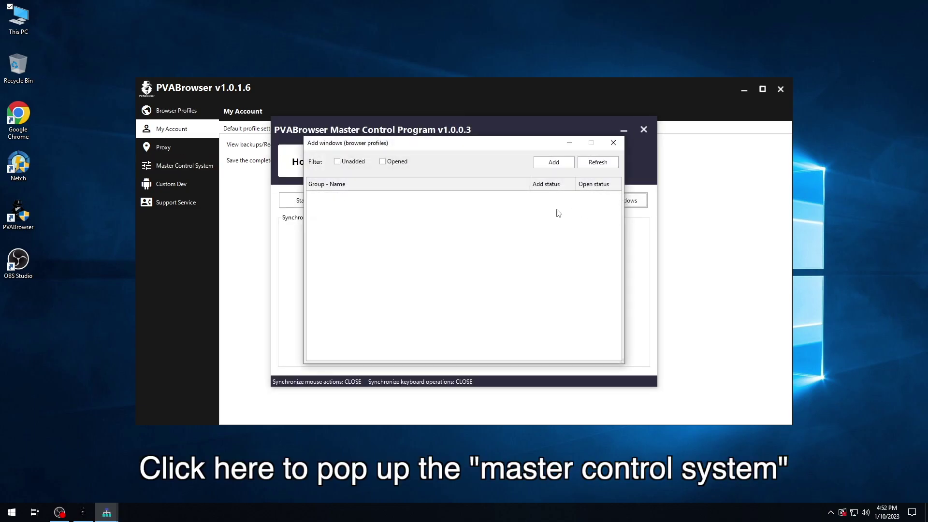
pyautogui.click(589, 167)
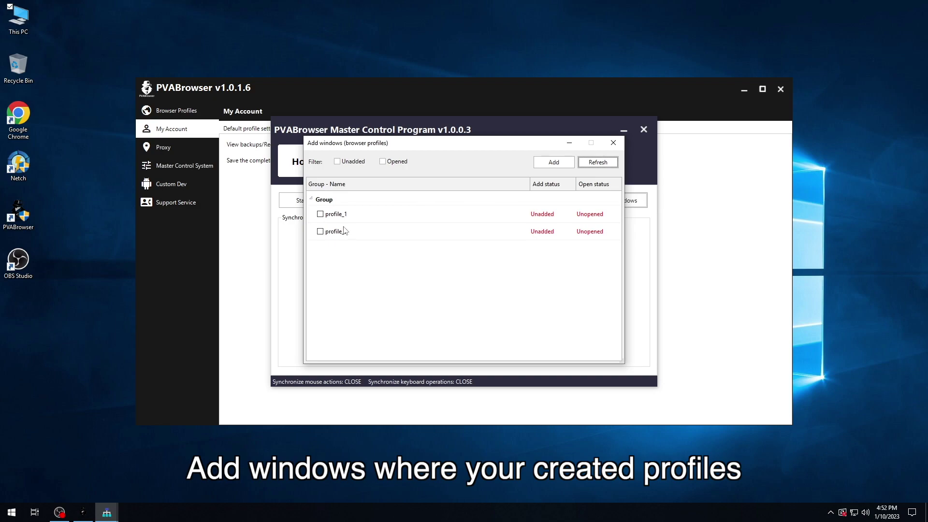
pyautogui.click(320, 214)
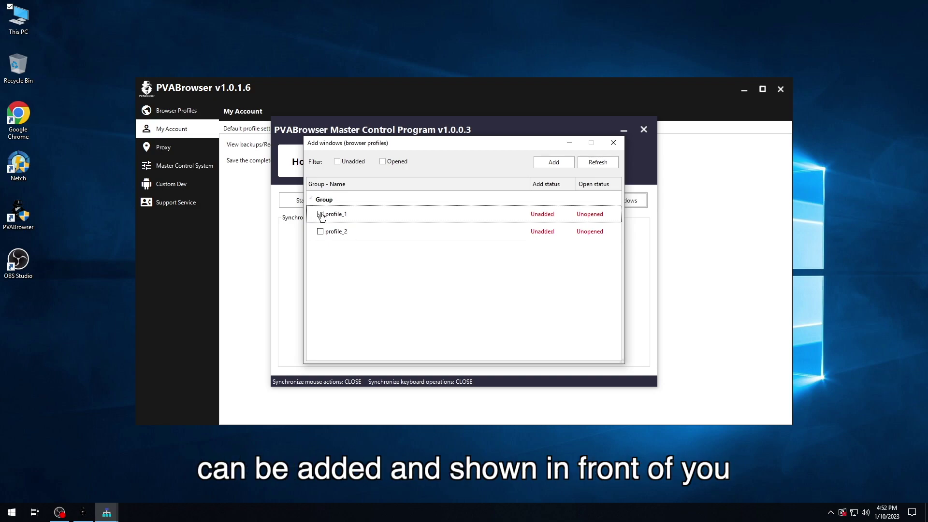
pyautogui.click(320, 232)
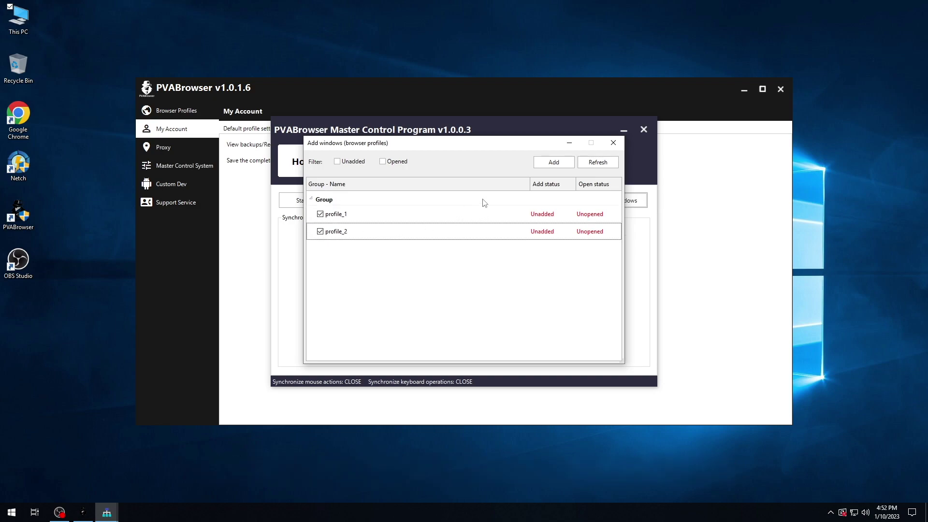
pyautogui.click(552, 162)
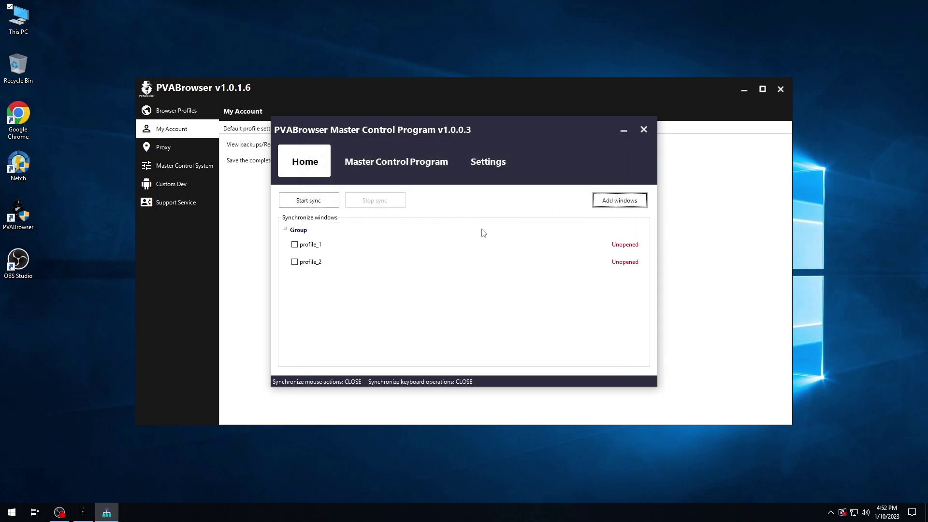
# - Set profile_1 as the master window
pyautogui.rightClick(361, 246)
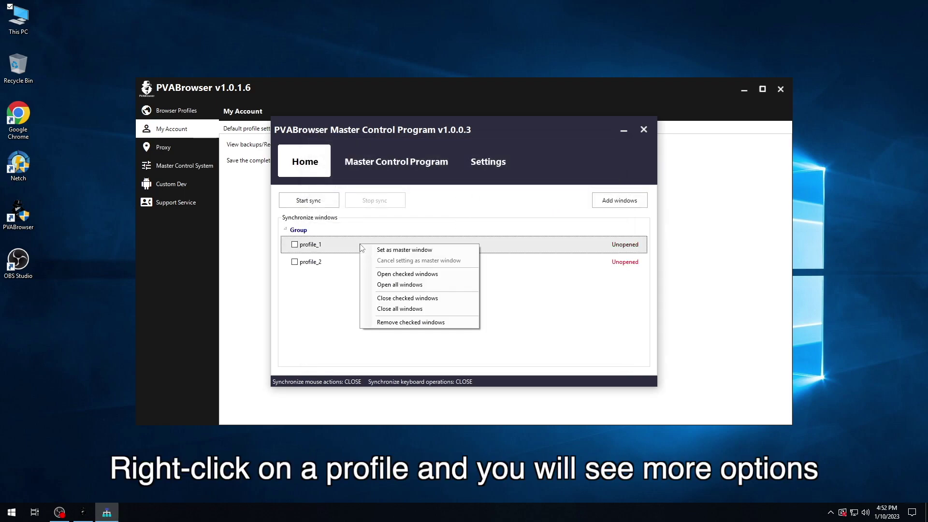
pyautogui.click(406, 250)
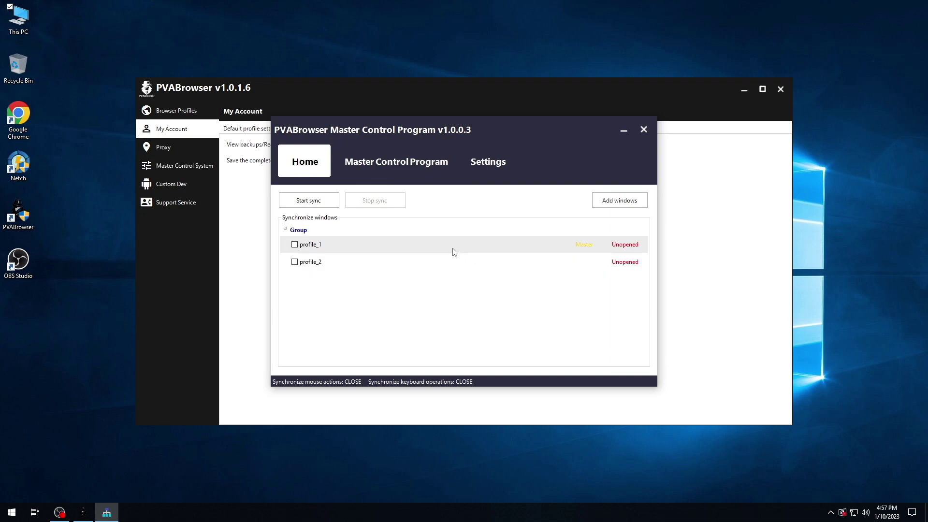
pyautogui.rightClick(454, 250)
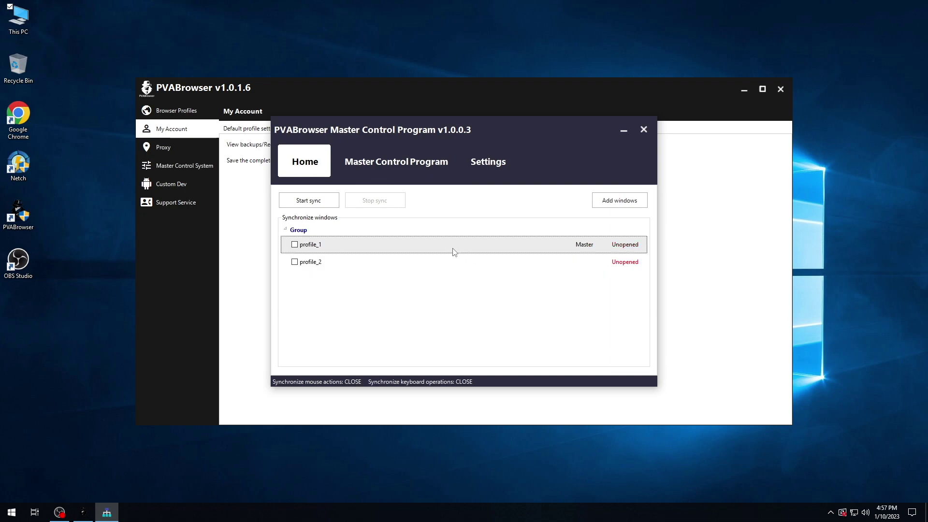
# - Open all profile windows and arrange profile_1 and profile_2 side by side on YouTube
pyautogui.click(489, 289)
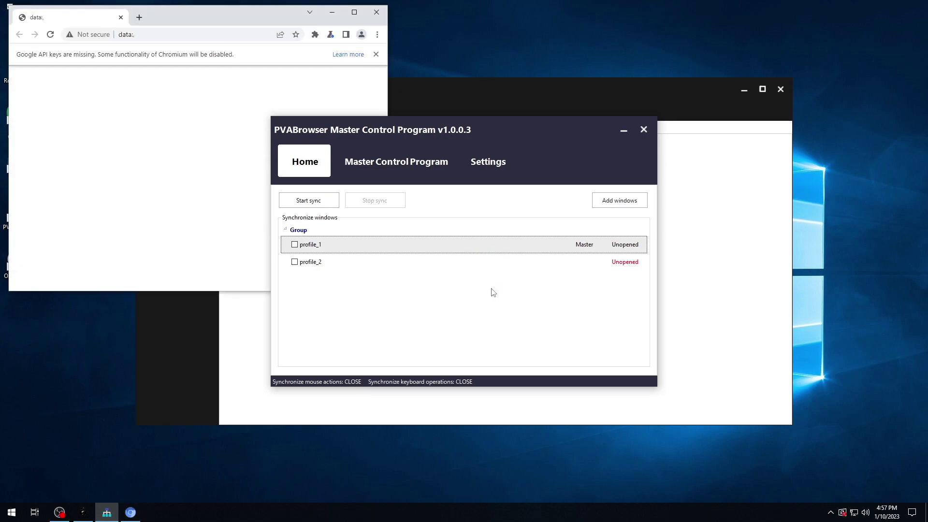
pyautogui.click(390, 168)
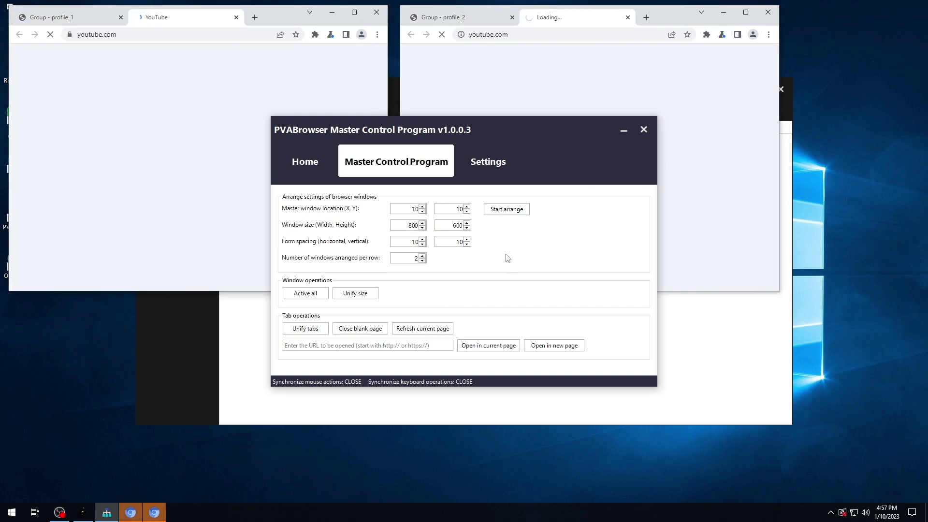
pyautogui.click(510, 213)
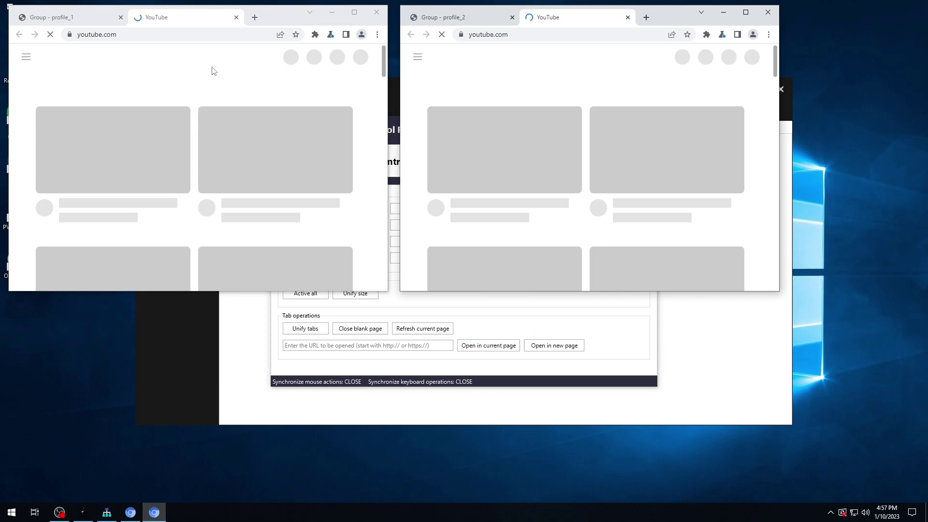
# - Look over the fingerprint info pages in the profile_1 and profile_2 windows
pyautogui.click(68, 19)
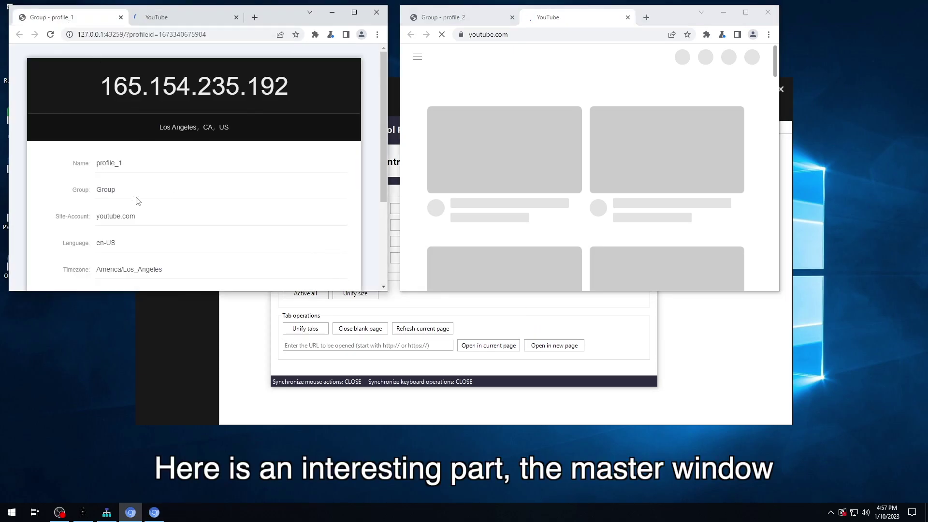
pyautogui.scroll(-1, 132, 184)
pyautogui.scroll(-3, 132, 184)
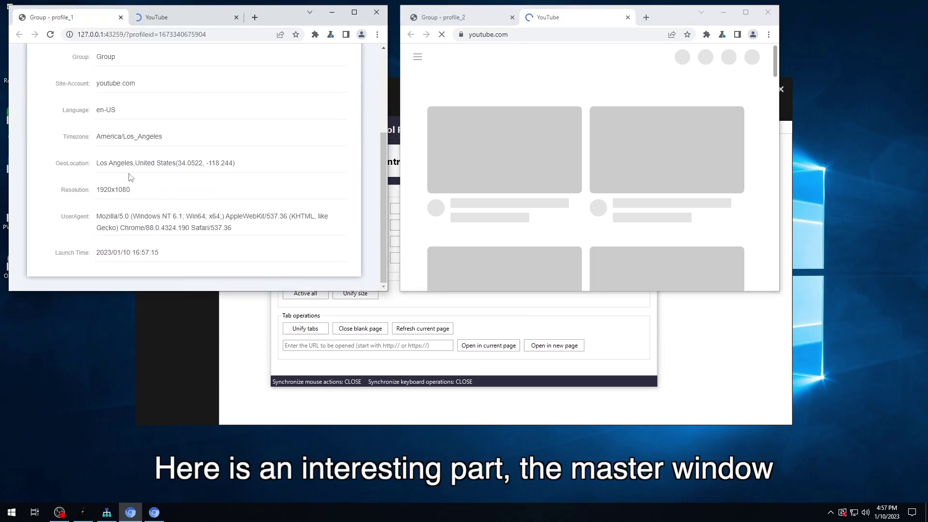
pyautogui.scroll(3, 215, 193)
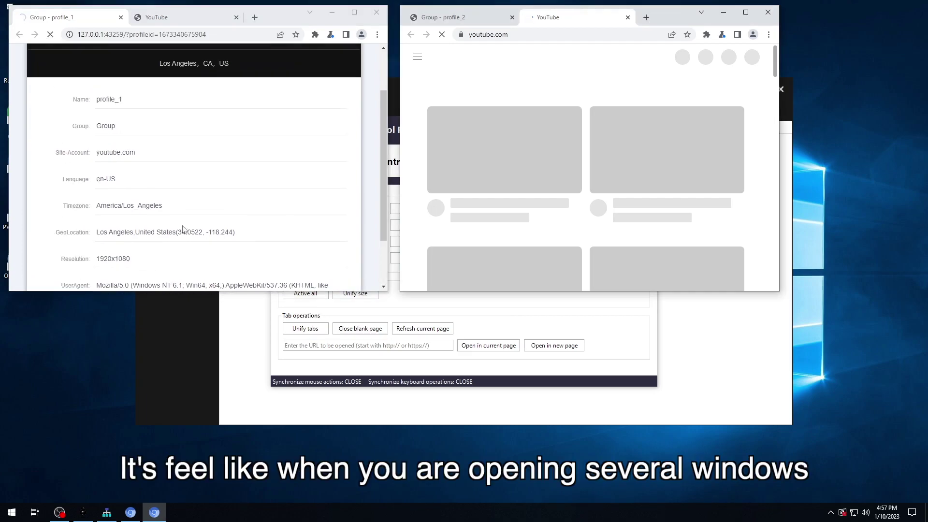
pyautogui.scroll(-1, 195, 181)
pyautogui.scroll(3, 195, 182)
pyautogui.click(462, 21)
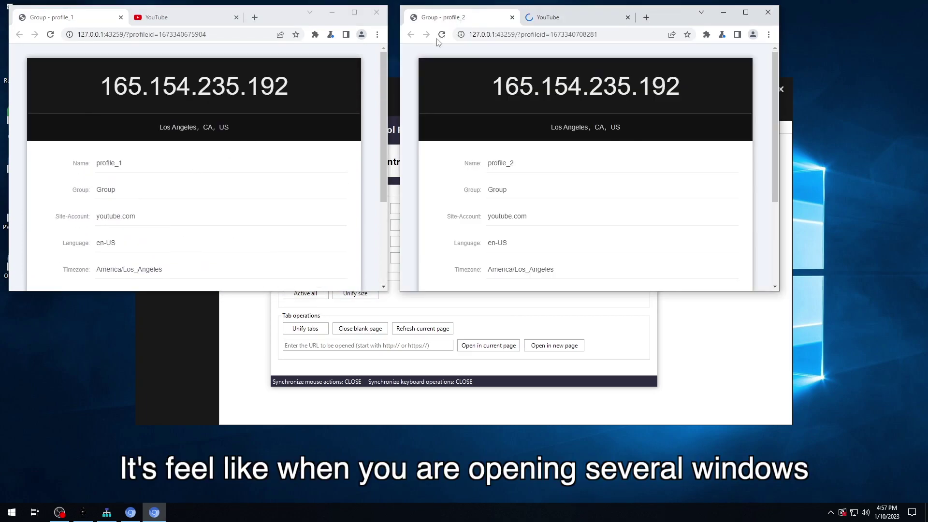
pyautogui.scroll(-3, 514, 198)
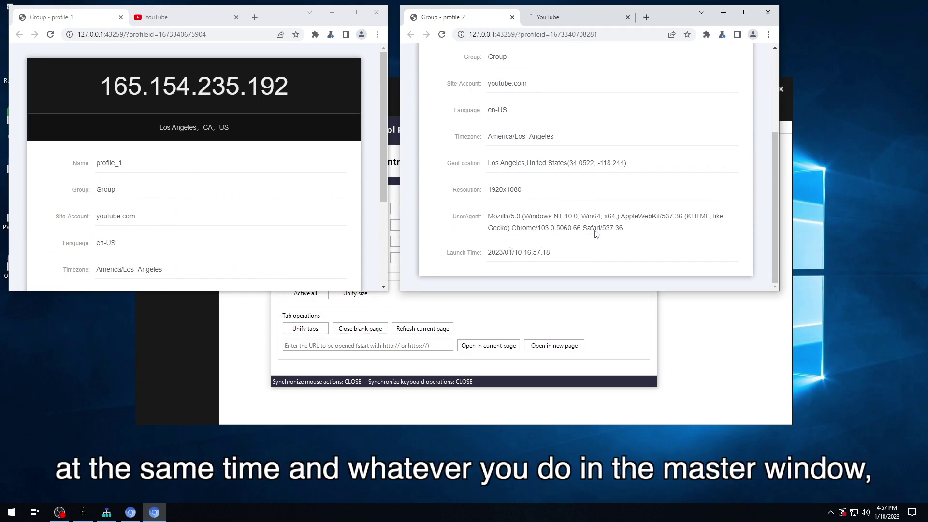
pyautogui.scroll(3, 506, 184)
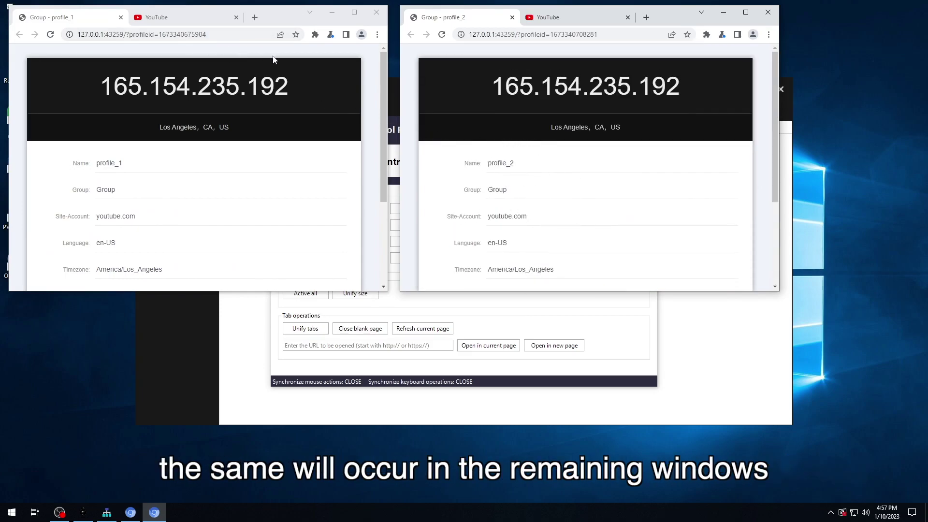
# - Back in Master Control, start mouse and keyboard sync for both profile windows
pyautogui.click(526, 322)
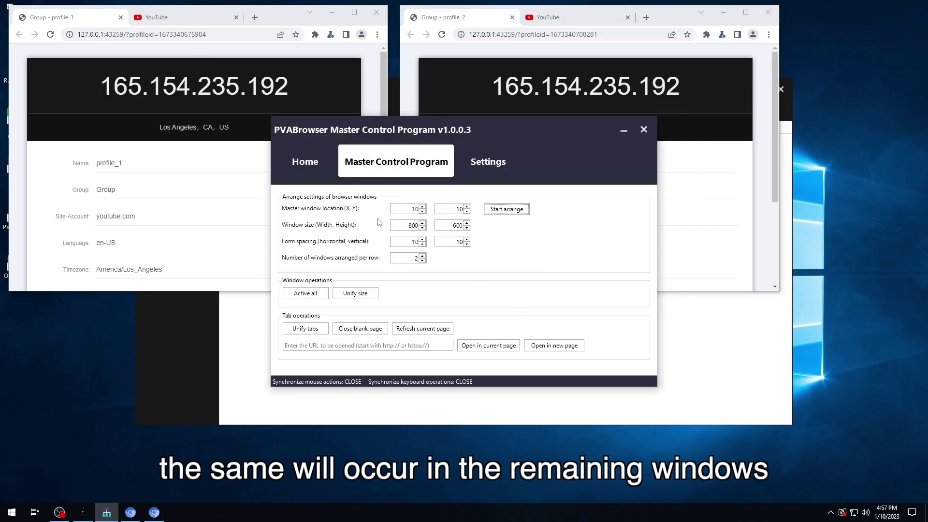
pyautogui.click(304, 163)
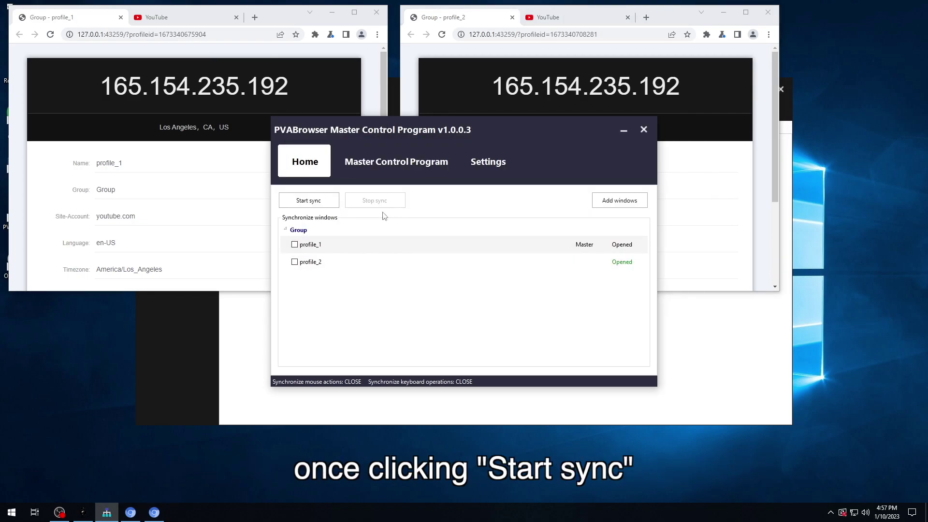
pyautogui.click(327, 202)
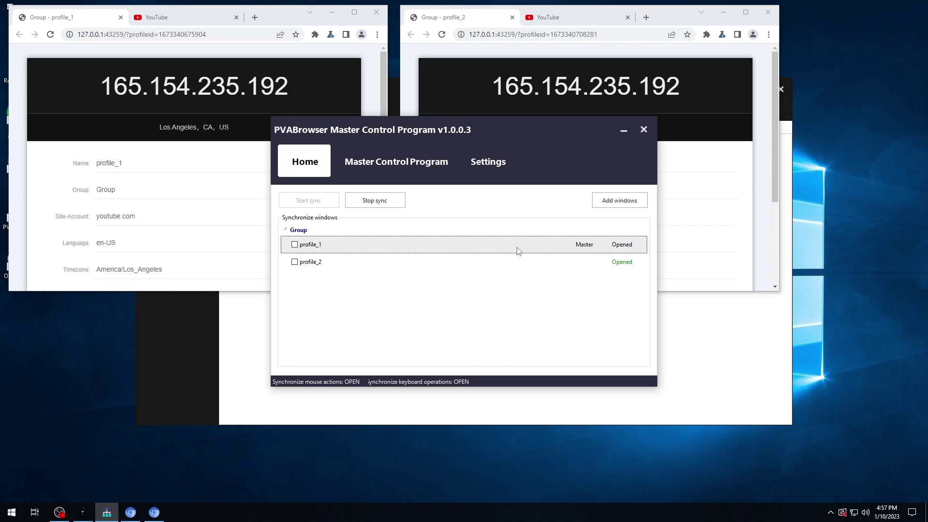
# - Arrange the two profile windows side by side with Start arrange
pyautogui.click(396, 161)
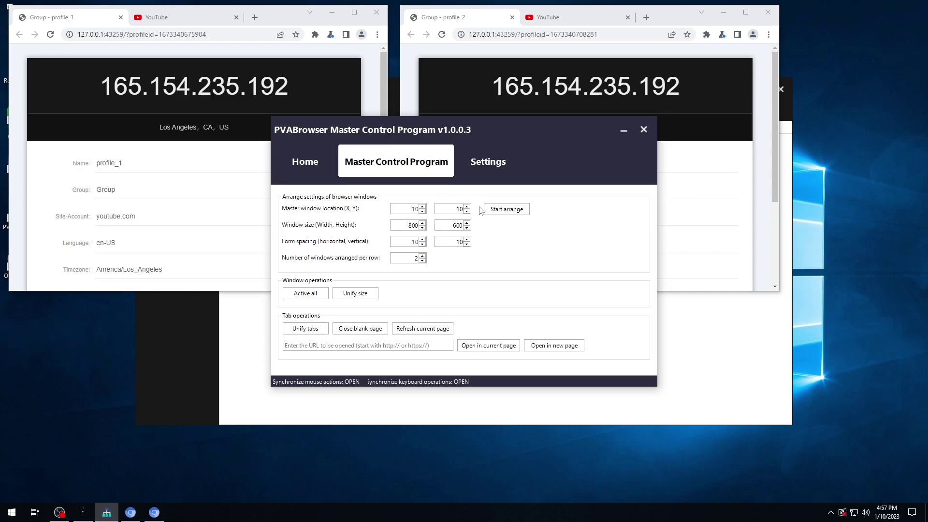
pyautogui.click(512, 211)
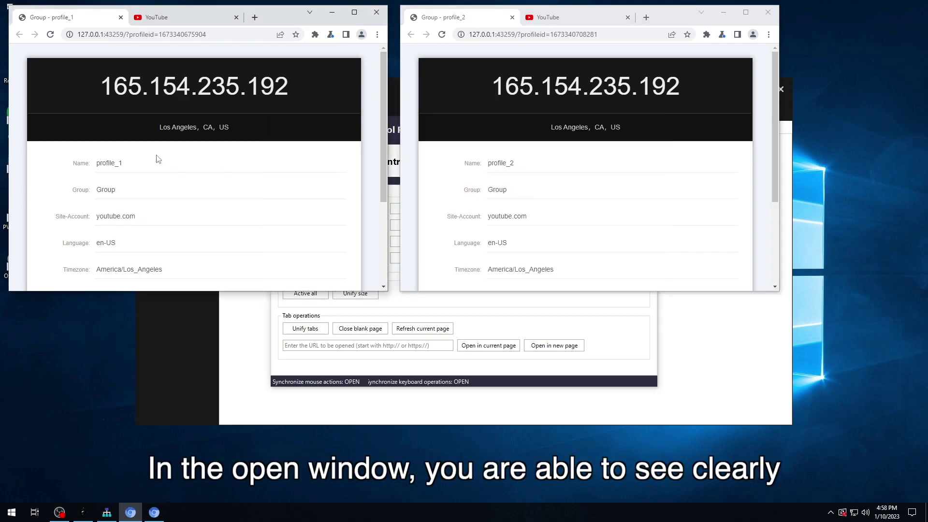
pyautogui.scroll(-2, 157, 159)
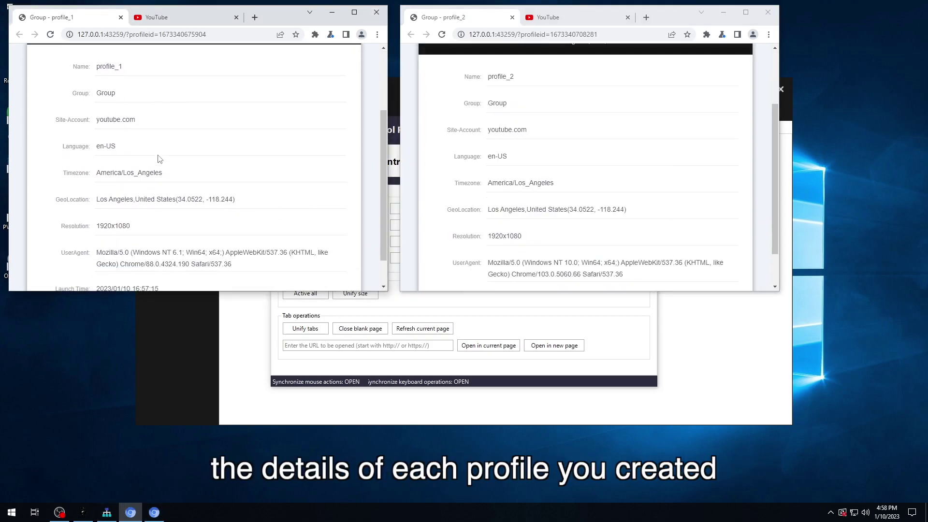
pyautogui.scroll(-1, 159, 159)
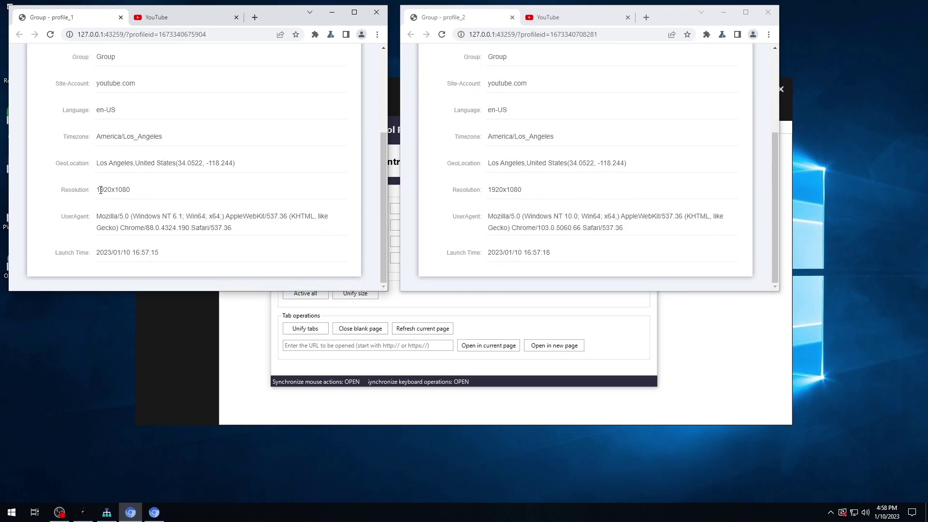
# - Review the Resolution and UserAgent values, then show YouTube in both windows
pyautogui.moveTo(103, 189); pyautogui.dragTo(147, 194)
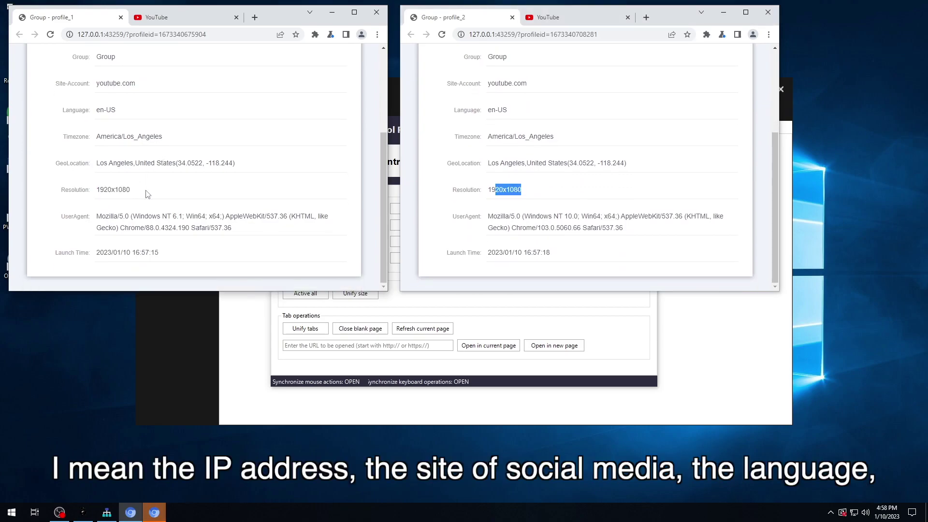
pyautogui.moveTo(96, 216); pyautogui.dragTo(244, 231)
pyautogui.click(243, 230)
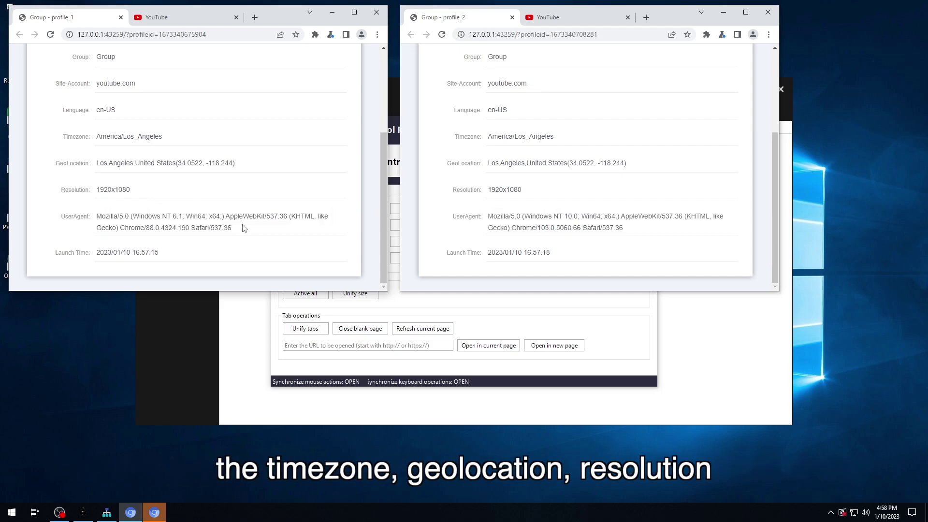
pyautogui.scroll(5, 217, 204)
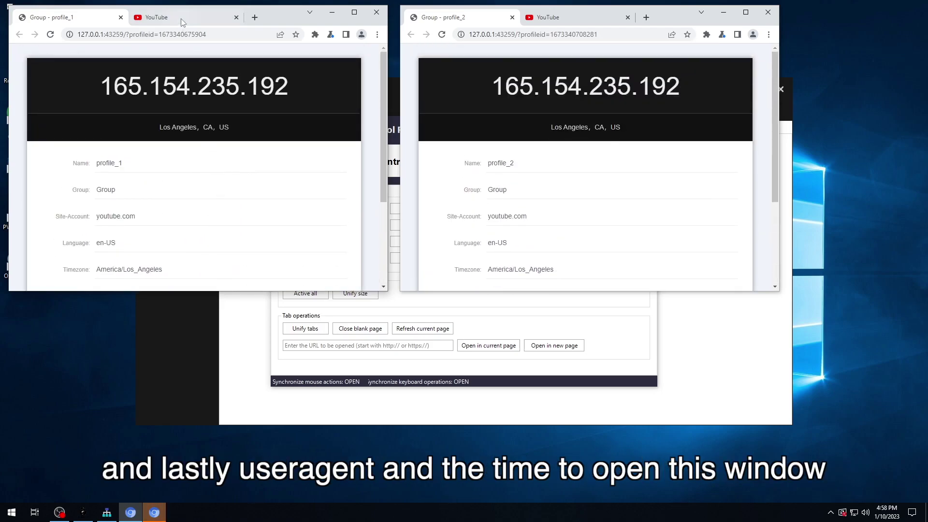
pyautogui.click(183, 20)
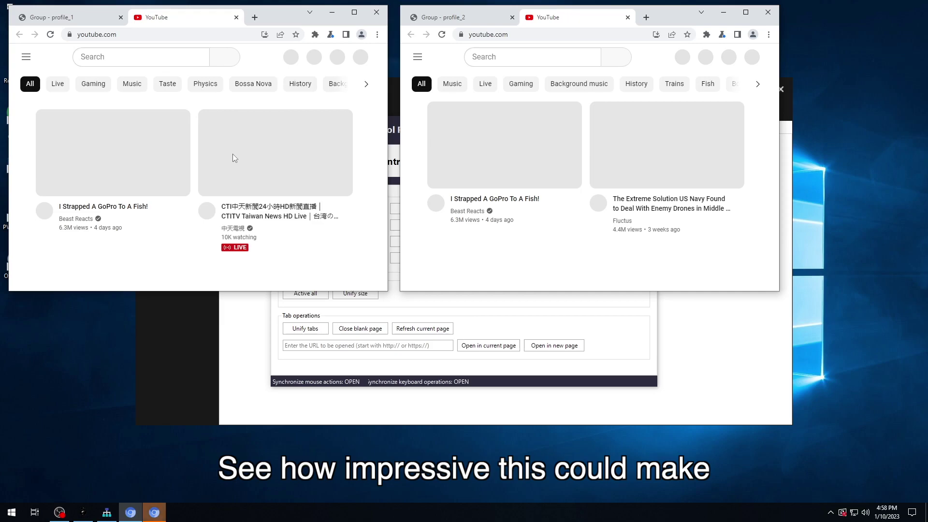
# - Reload YouTube and search for 'animelo' in both synchronized windows
pyautogui.click(50, 35)
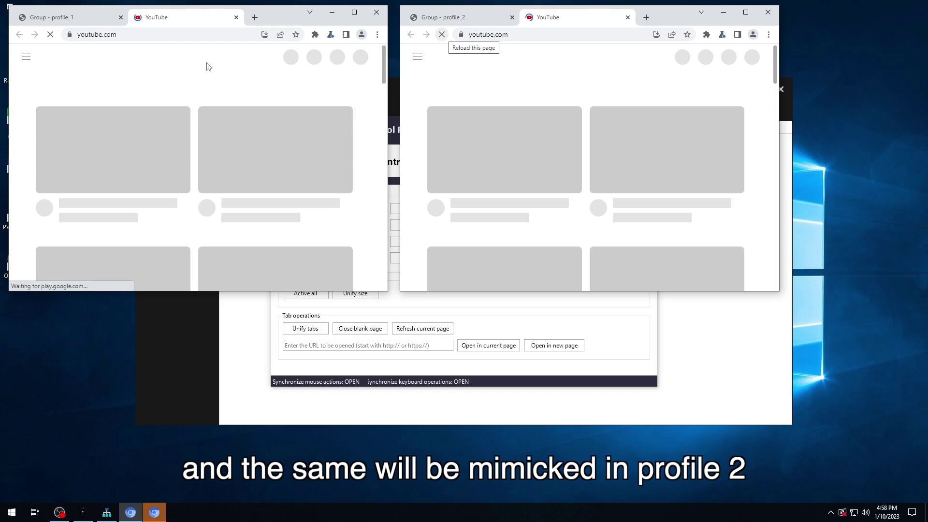
pyautogui.click(207, 60)
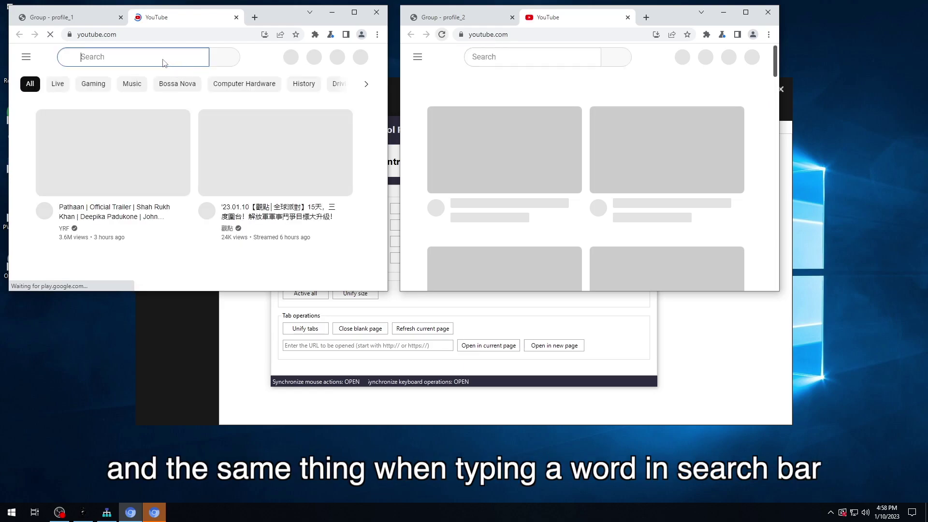
pyautogui.click(158, 61)
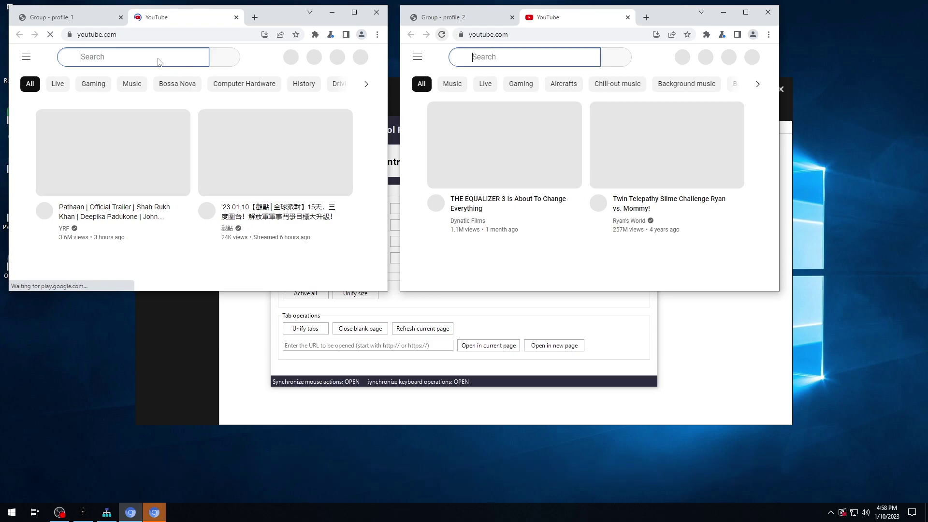
pyautogui.write('ani')
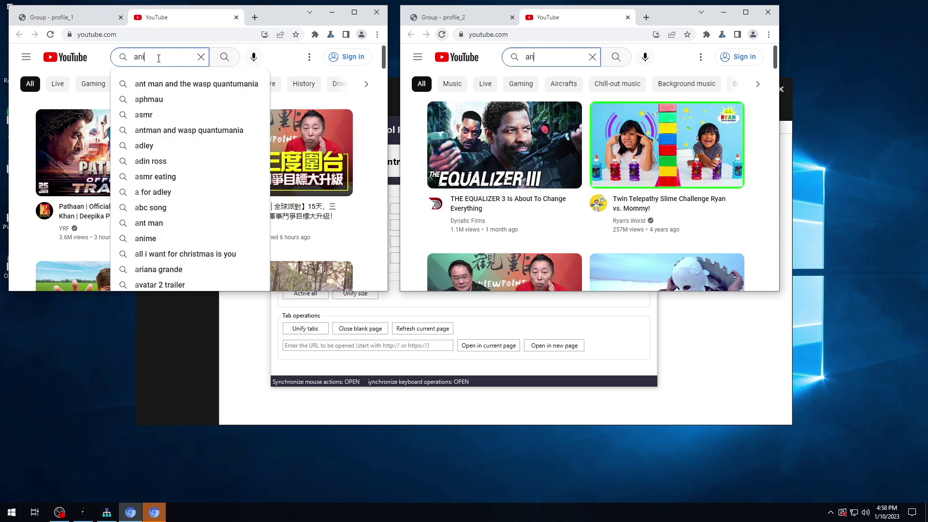
pyautogui.write('melo')
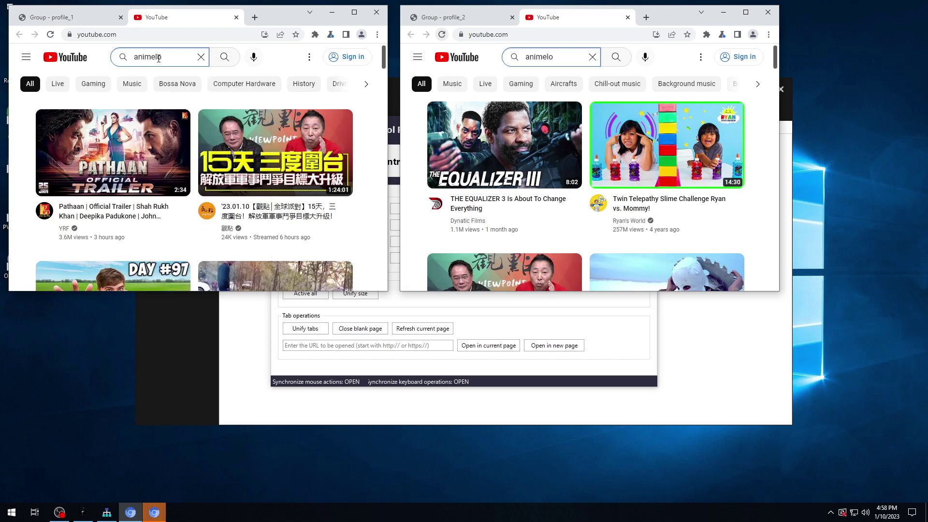
pyautogui.click(159, 58)
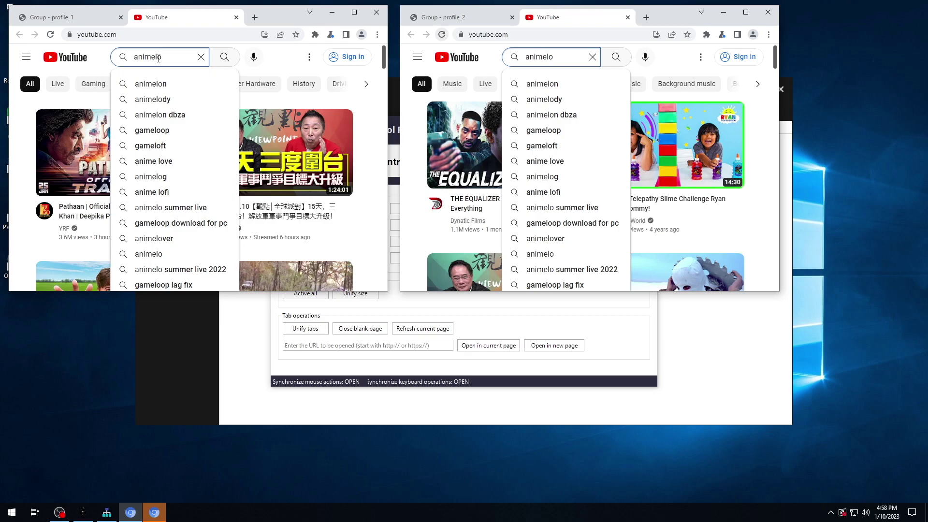
pyautogui.press('Return')
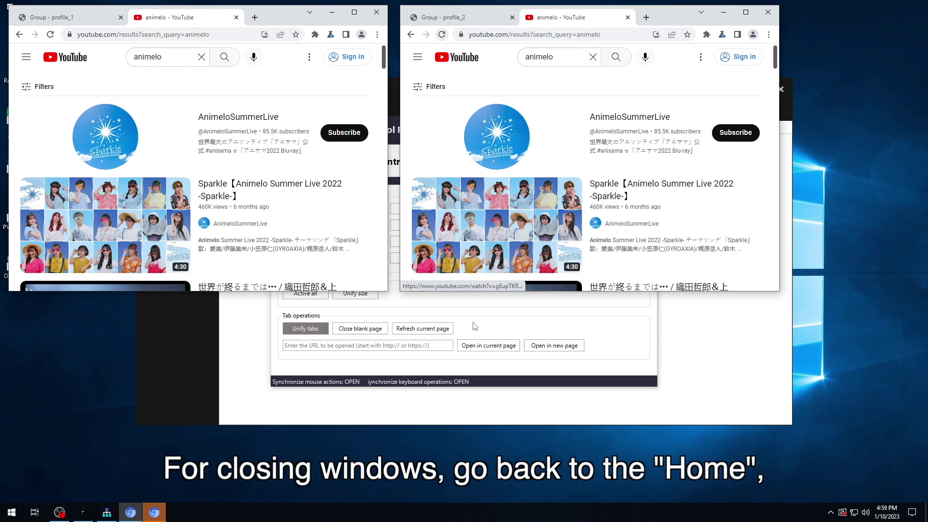
# - Stop syncing and close all windows from profile_1's menu, leaving both profiles Unopened
pyautogui.click(502, 324)
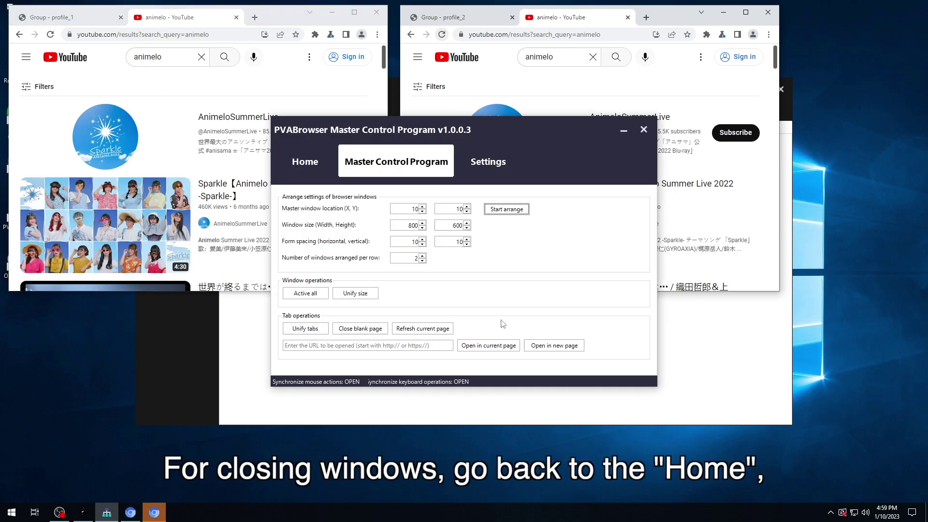
pyautogui.click(313, 164)
pyautogui.click(371, 199)
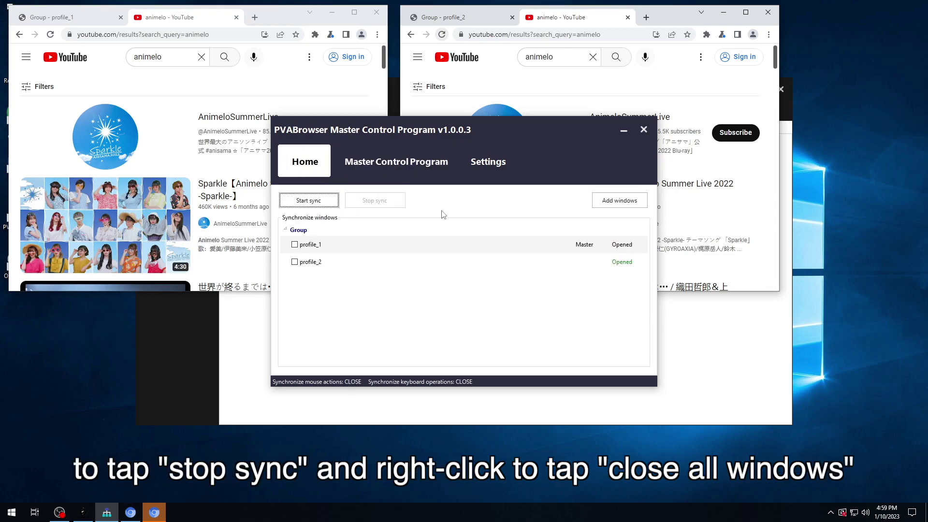
pyautogui.rightClick(355, 245)
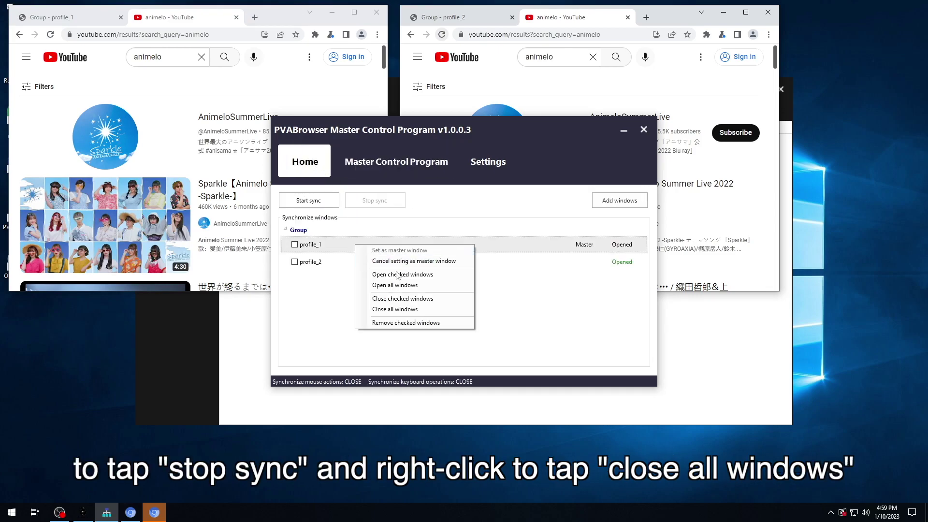
pyautogui.click(402, 308)
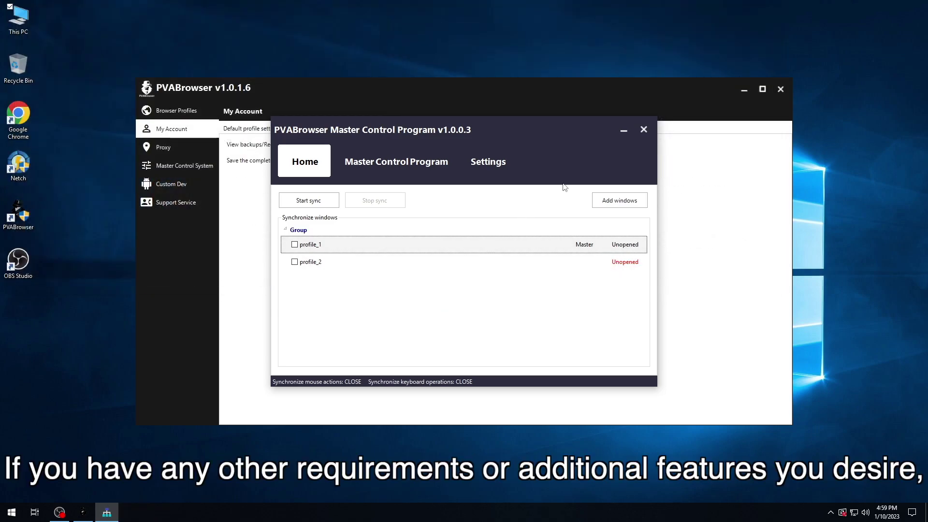
# - Close Master Control Program, open Custom Dev, and reach the Project Description field
pyautogui.click(642, 133)
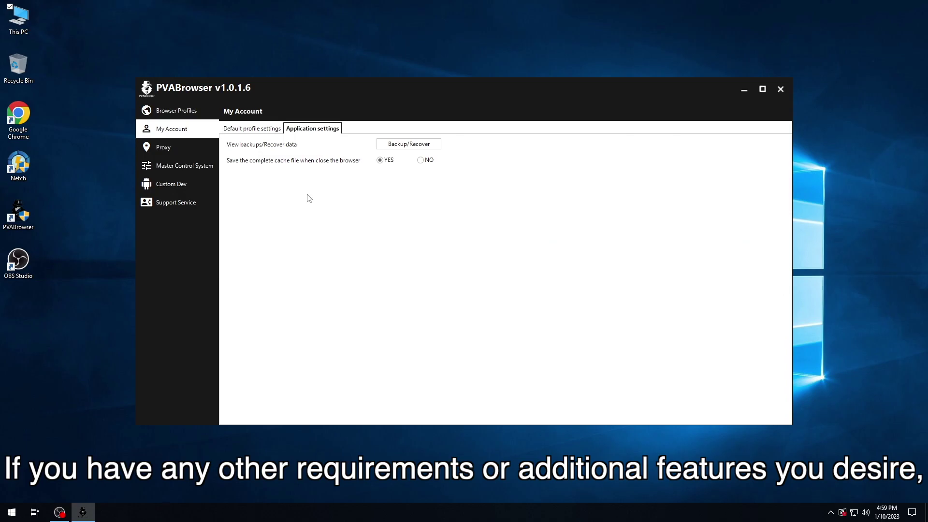
pyautogui.click(197, 186)
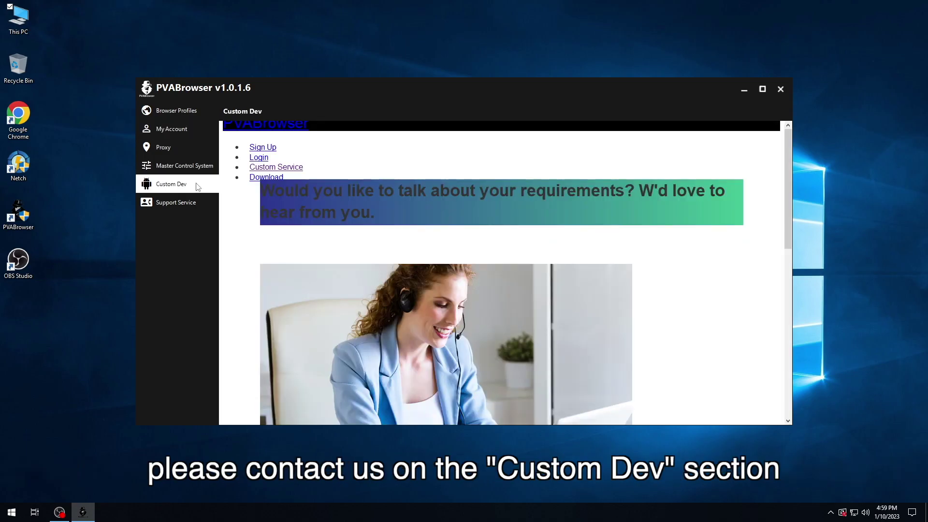
pyautogui.scroll(-5, 478, 252)
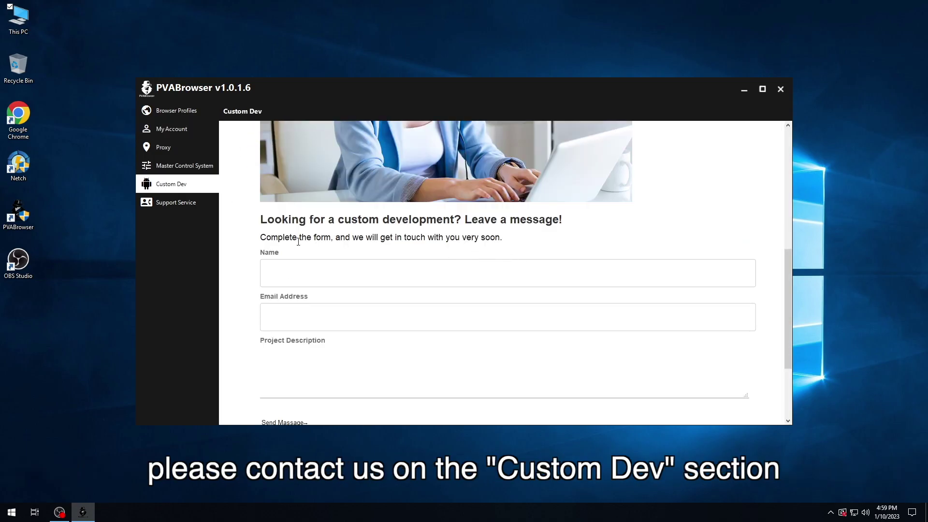
pyautogui.scroll(-2, 384, 330)
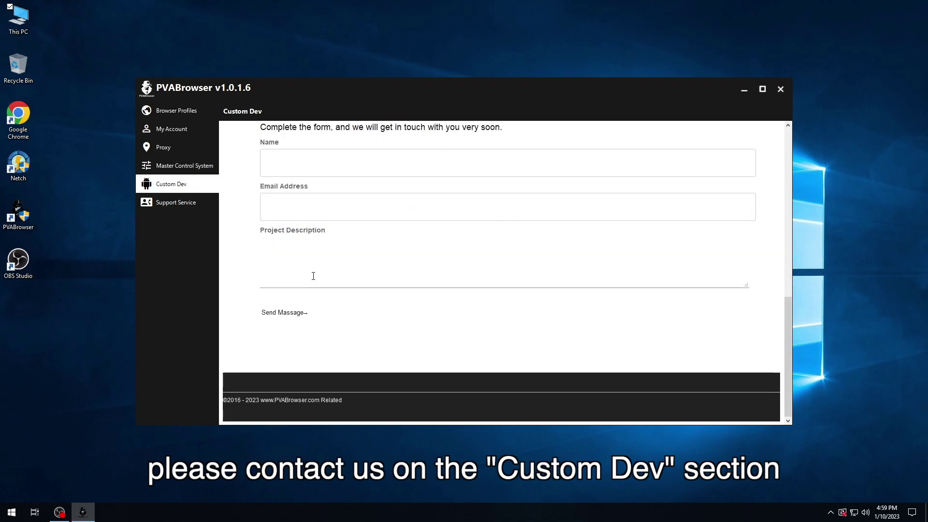
pyautogui.click(377, 269)
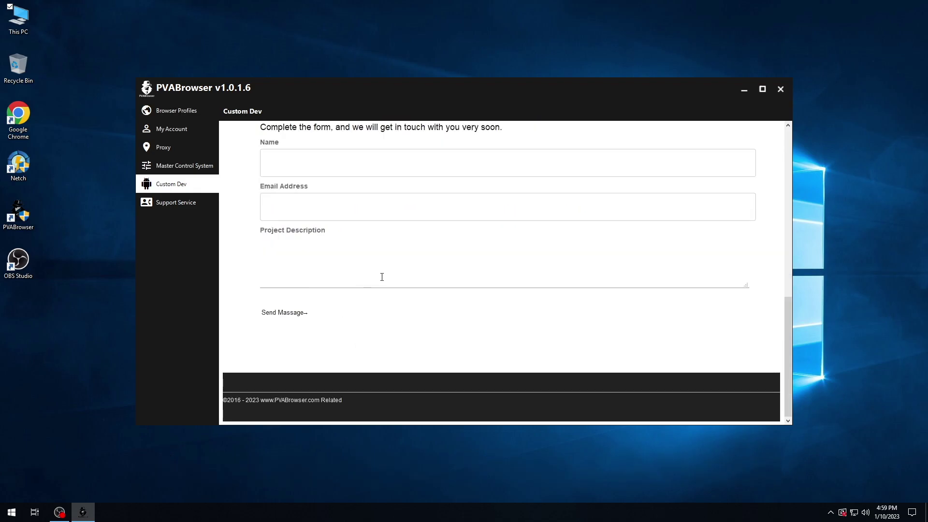
# - Open the PVABrowser Facebook group in Chrome via Support Service
pyautogui.click(176, 207)
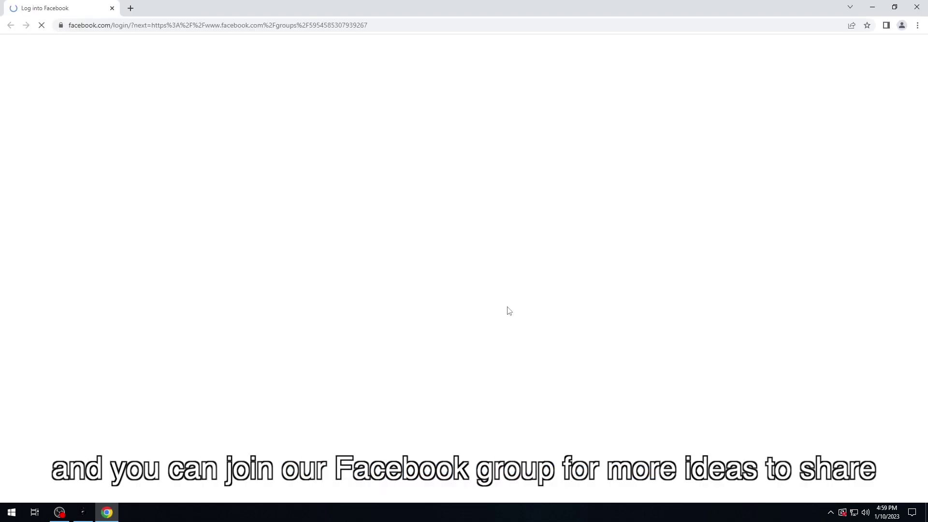